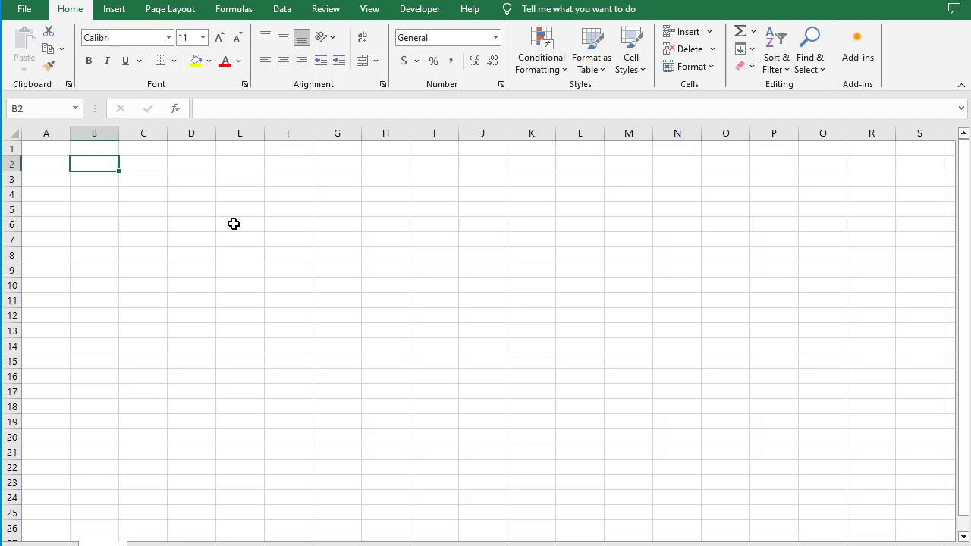
Merge and center cells B2:E2 and enter the title "Your Company Name".
left_click(214, 227)
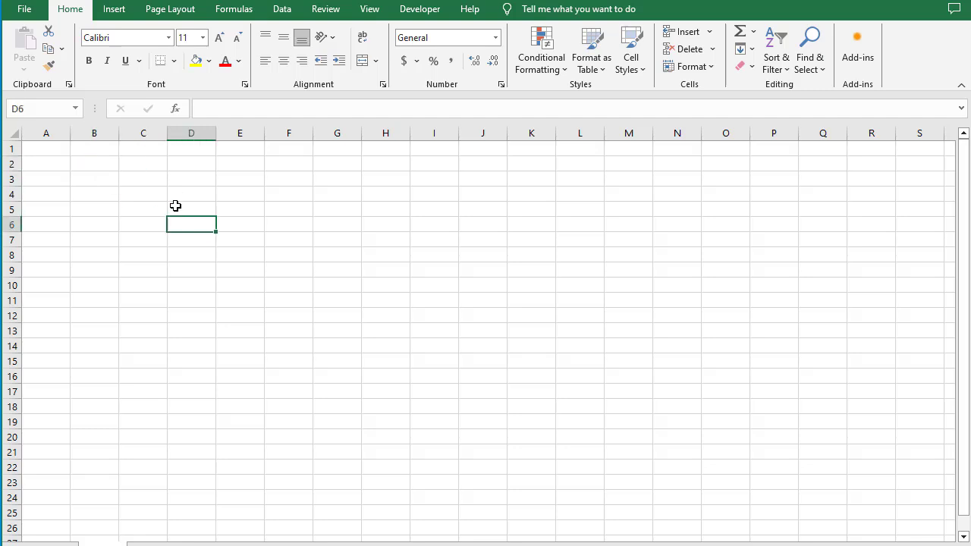
left_click_drag(91, 167, 242, 165)
left_click(364, 67)
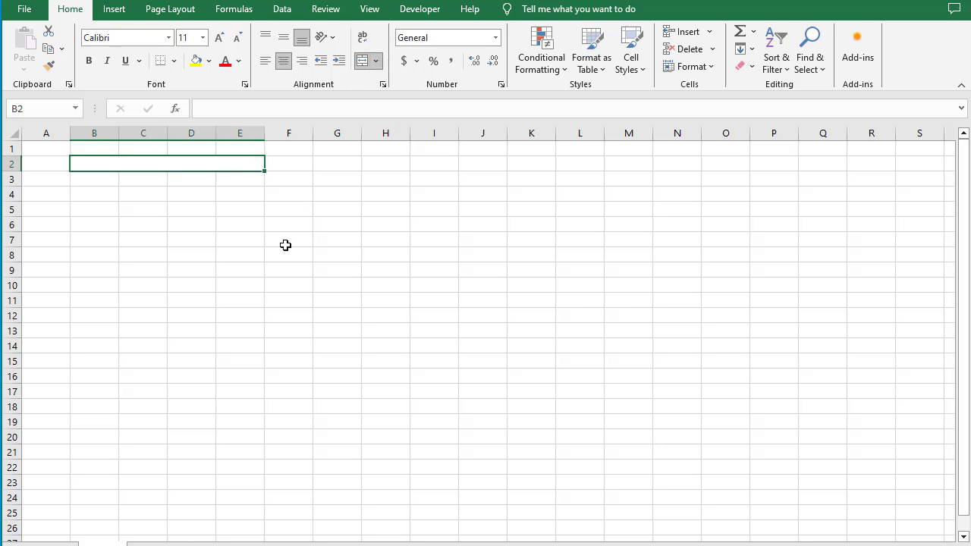
type("Your ")
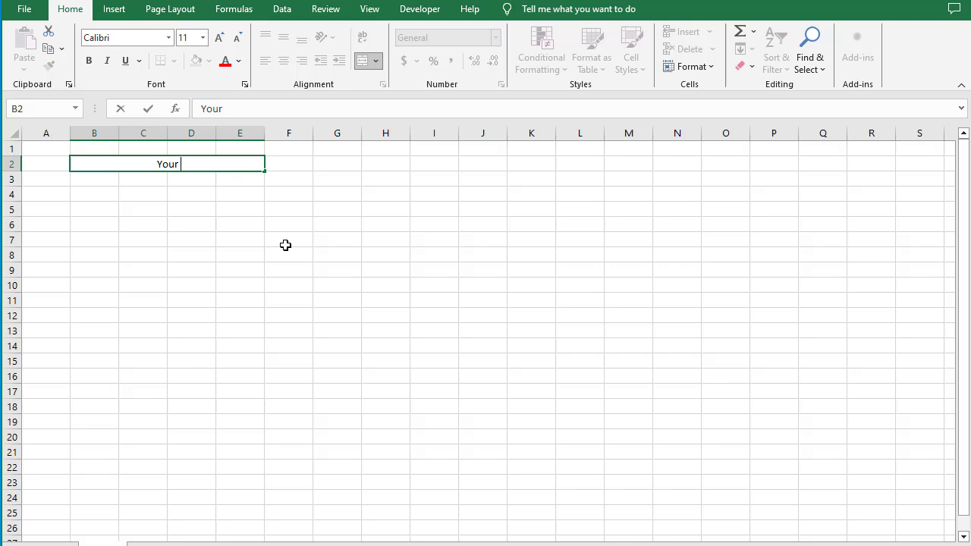
type("Company Name")
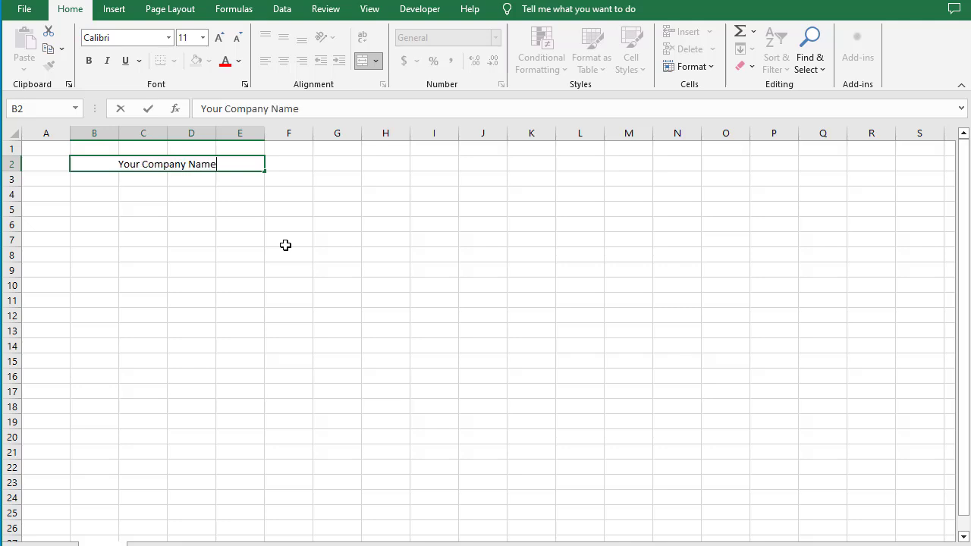
key("Return")
left_click(201, 253)
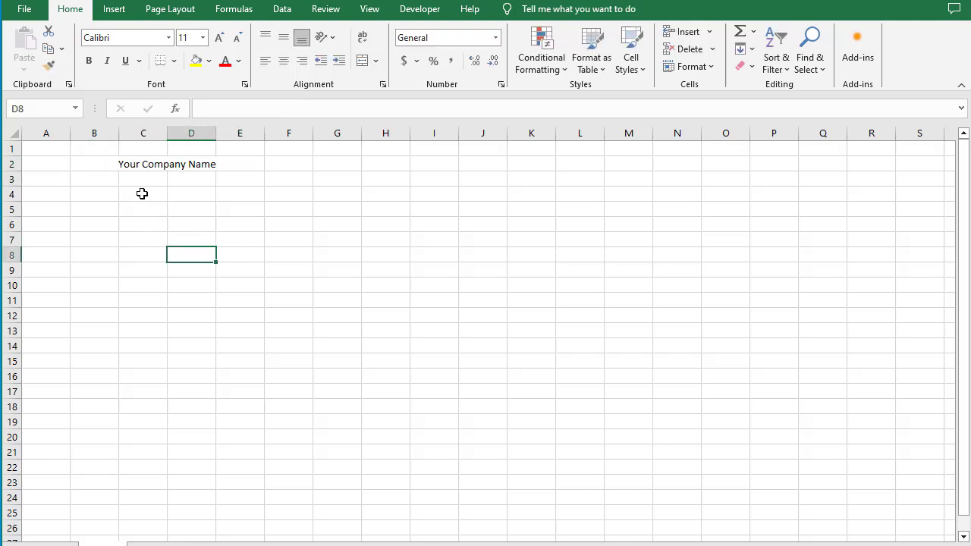
Merge and center cells B3:E3 and enter the subtitle "Cash Flow Statement".
left_click_drag(80, 179, 239, 179)
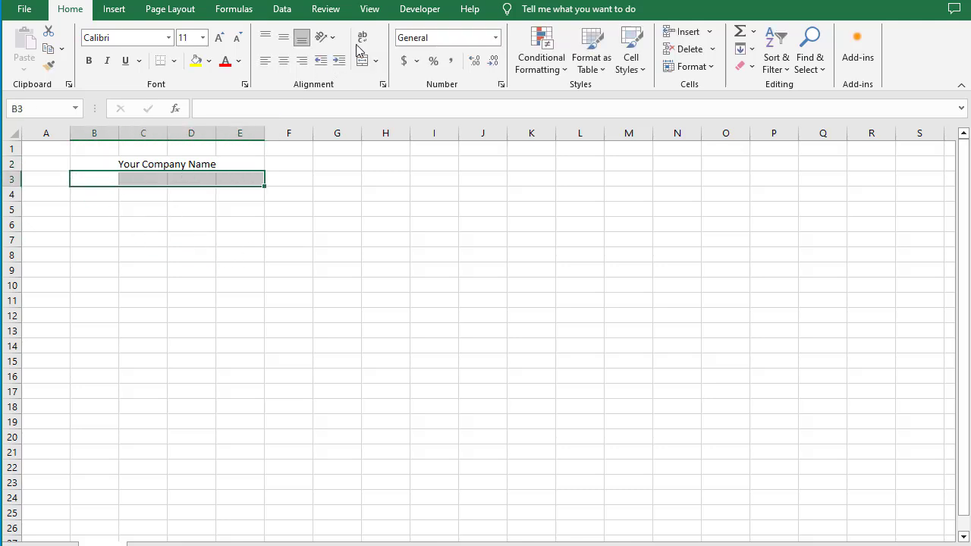
left_click(362, 61)
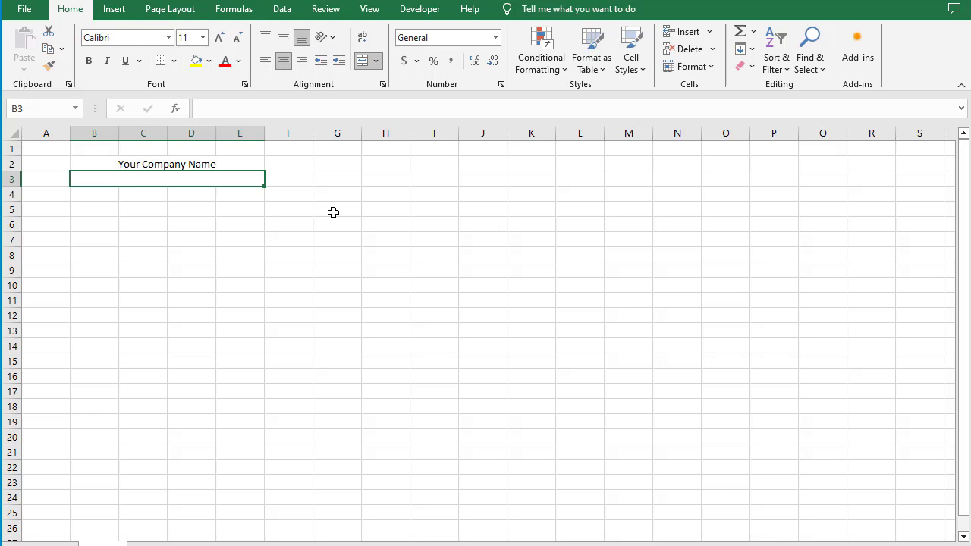
type("Cash Flo")
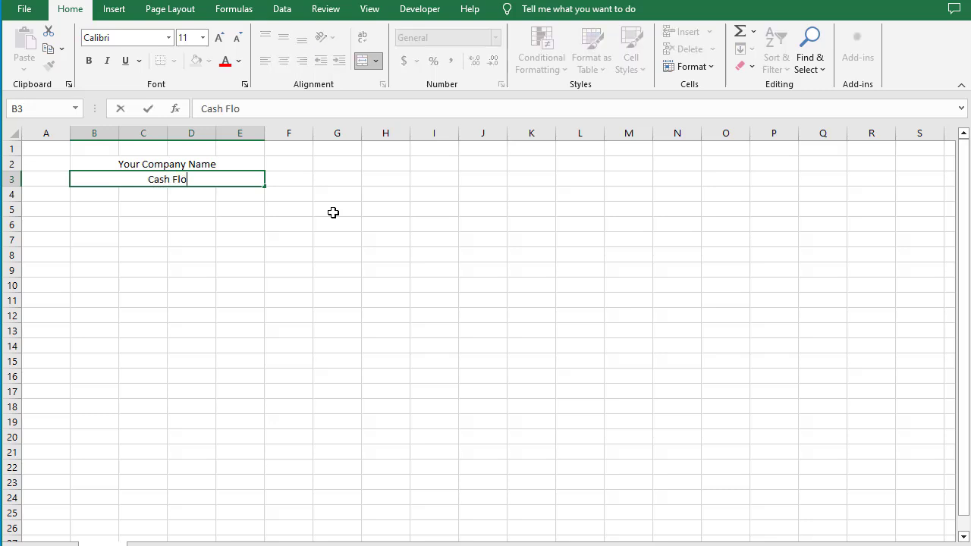
type("w State")
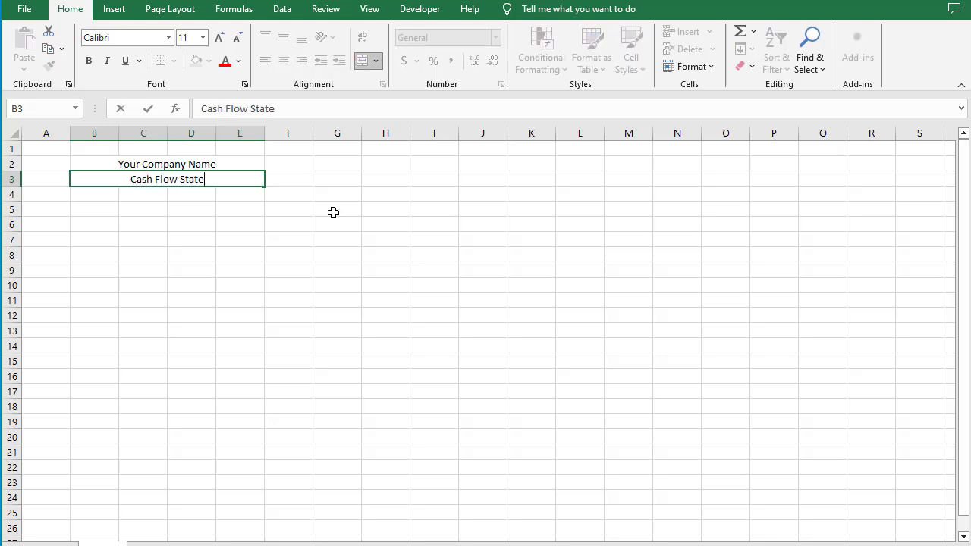
type("ment")
key("Return")
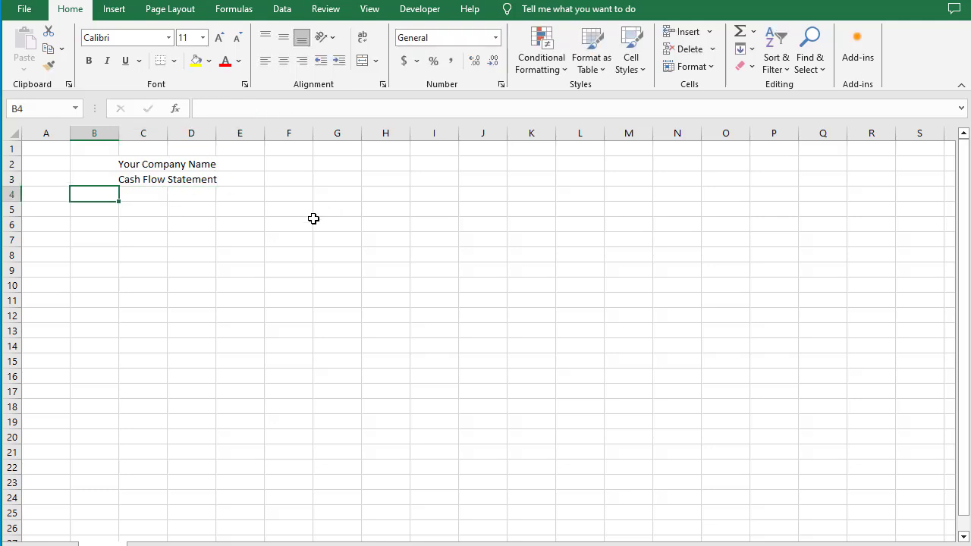
Format the two title rows in B2:E3 as bold 18-point text and widen column C to more than three times its width.
left_click_drag(138, 159, 177, 181)
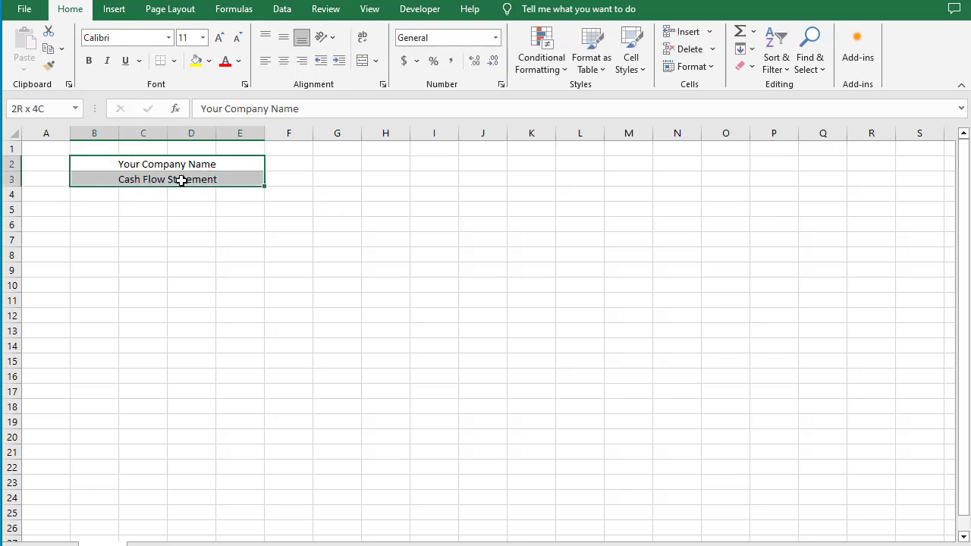
left_click(221, 39)
left_click(221, 39)
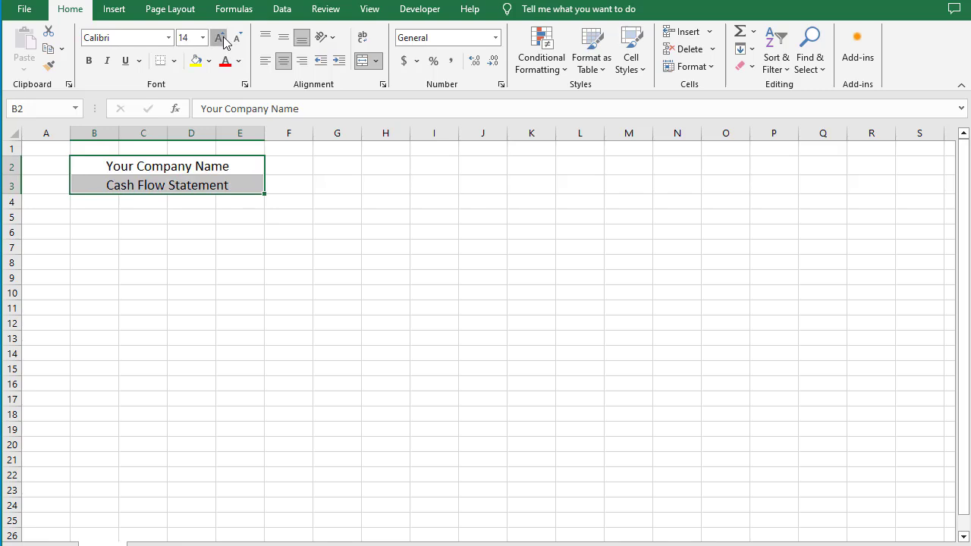
left_click(221, 38)
left_click(221, 38)
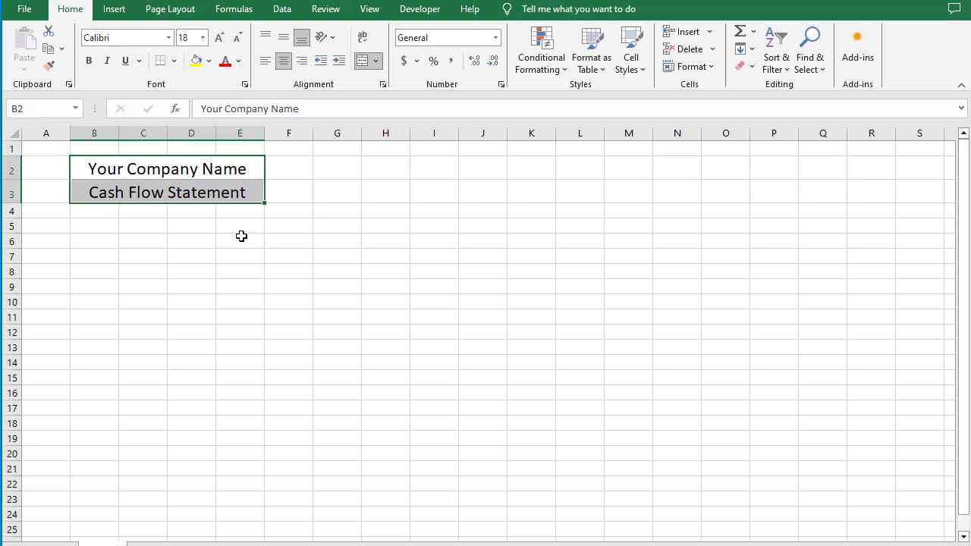
key("ctrl+b")
left_click(195, 236)
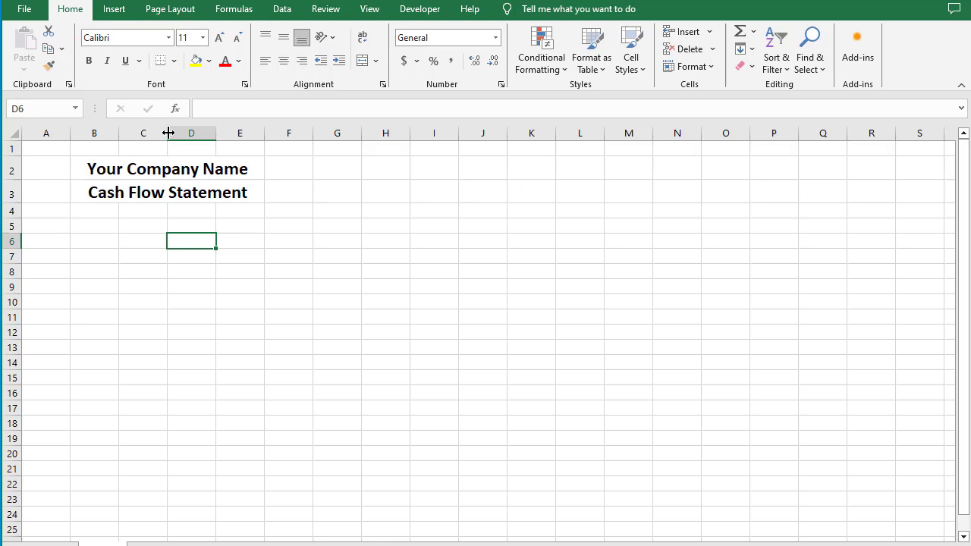
left_click_drag(168, 134, 290, 205)
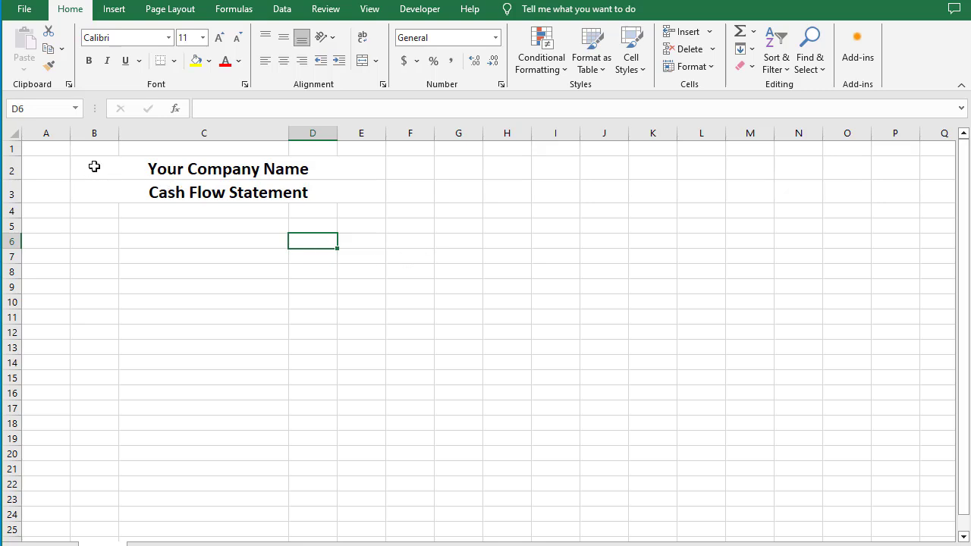
Apply all borders and a light orange fill to the two title rows in B2:E3.
left_click_drag(94, 167, 287, 189)
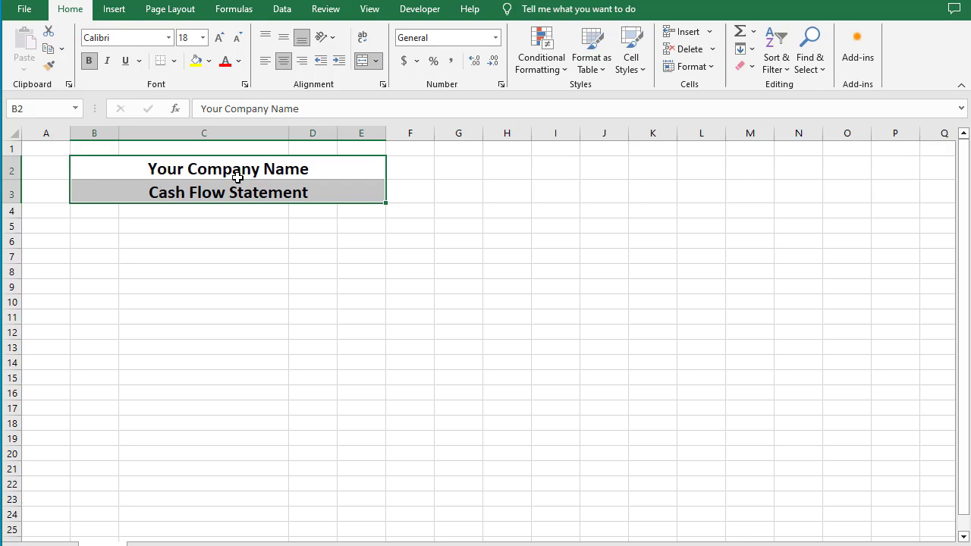
left_click(174, 61)
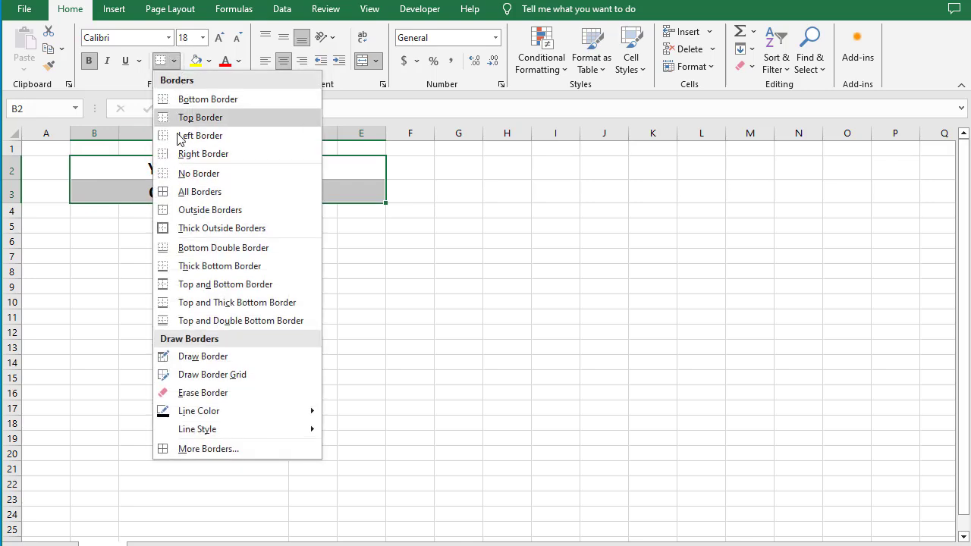
left_click(190, 191)
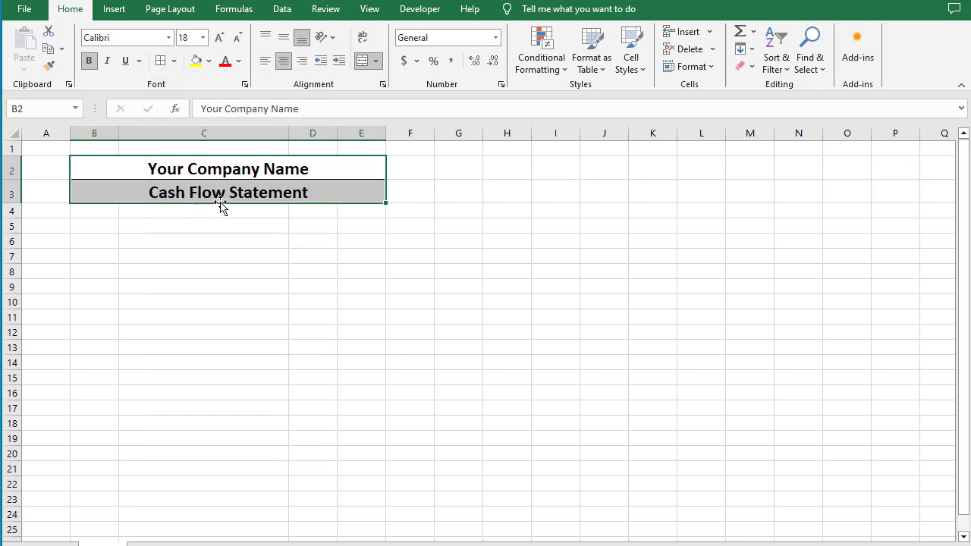
left_click(209, 61)
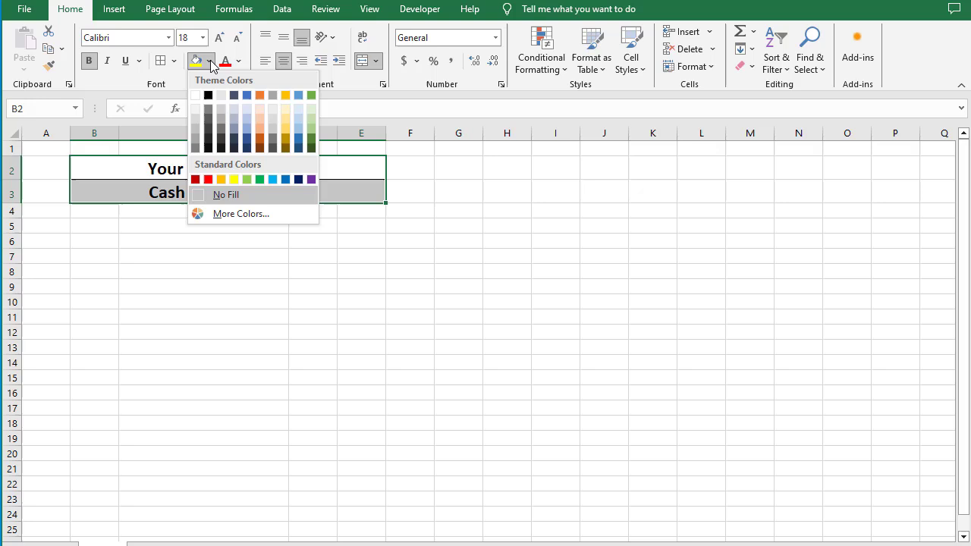
left_click(259, 120)
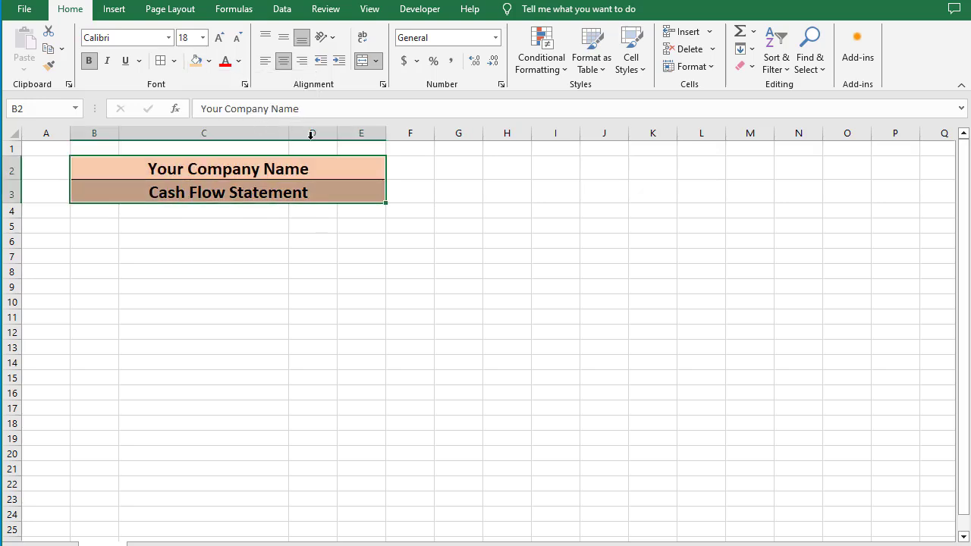
left_click(408, 240)
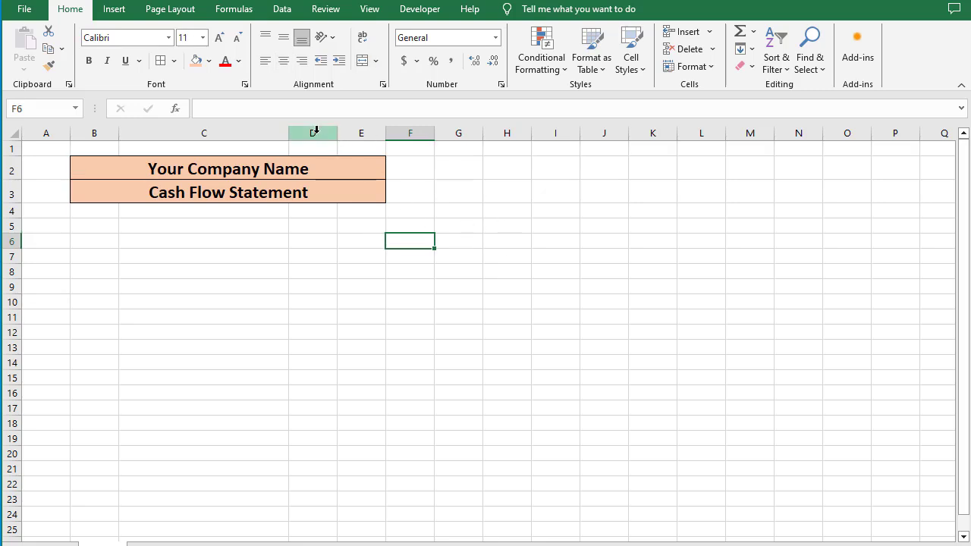
Merge and center cells B4:C4 and enter the label "Cash Flow Statement as on".
left_click(222, 211)
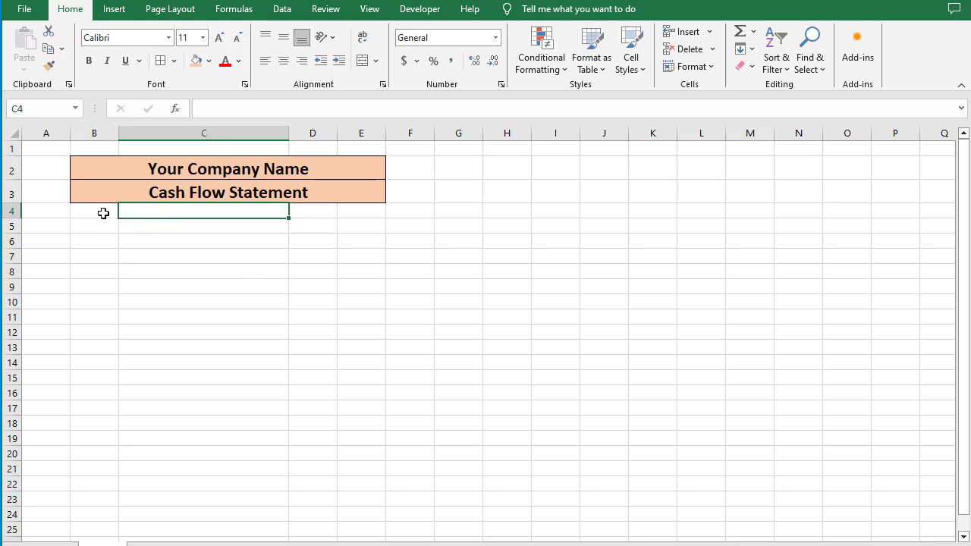
left_click(104, 214)
left_click(164, 210)
left_click(108, 213)
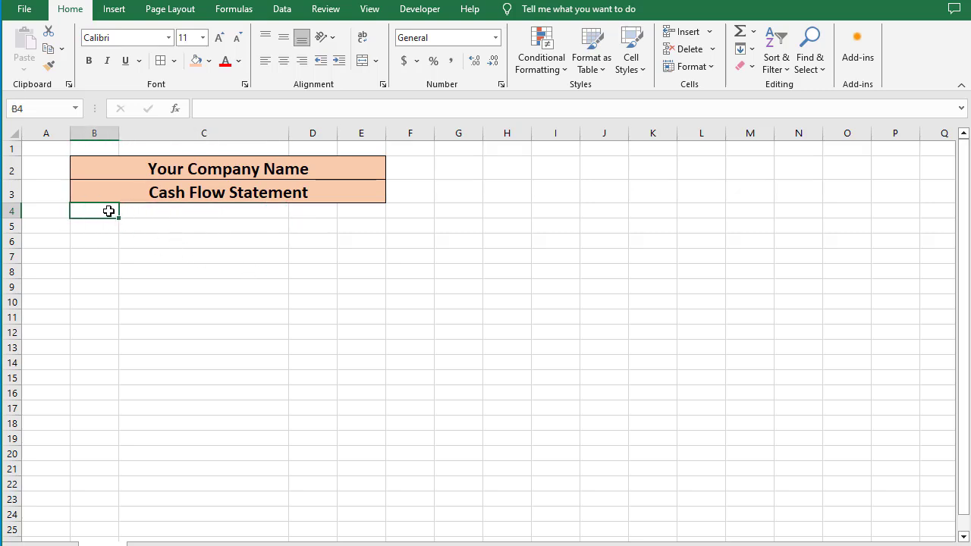
left_click(179, 215)
left_click_drag(104, 214, 202, 211)
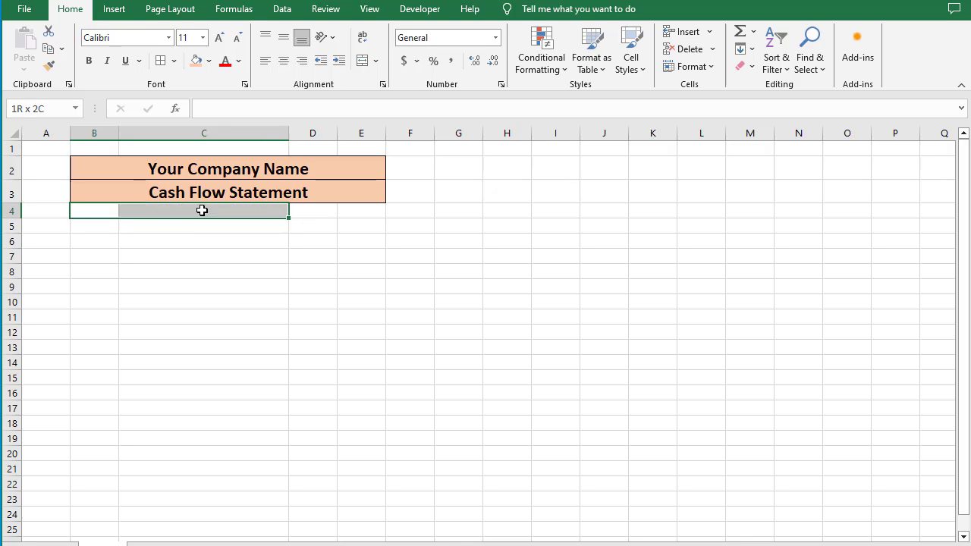
left_click(363, 61)
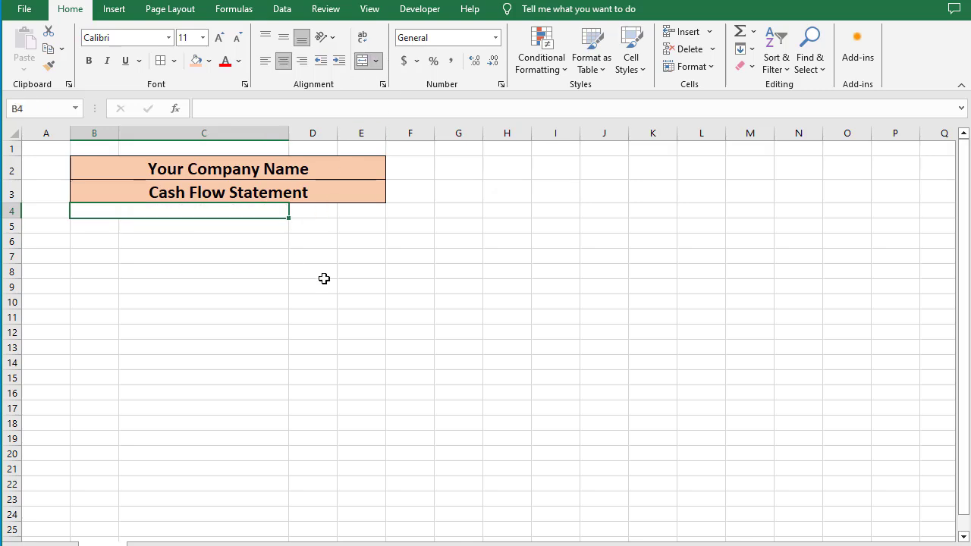
type("Cash Flow ")
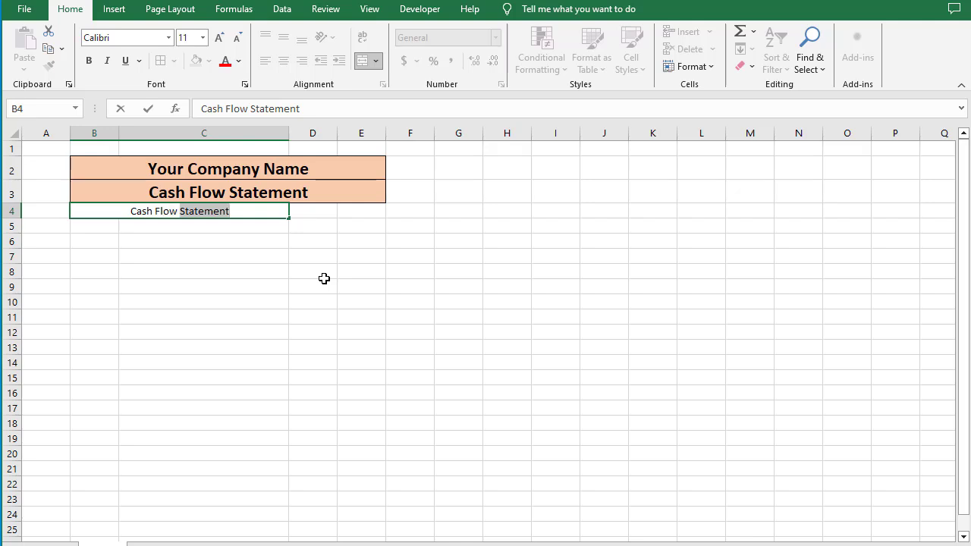
type("Statement ")
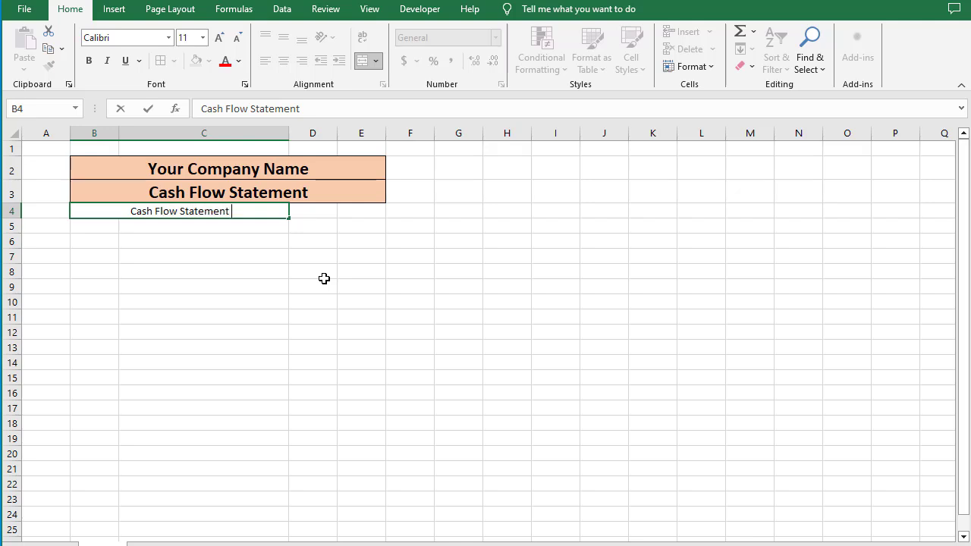
type("as on")
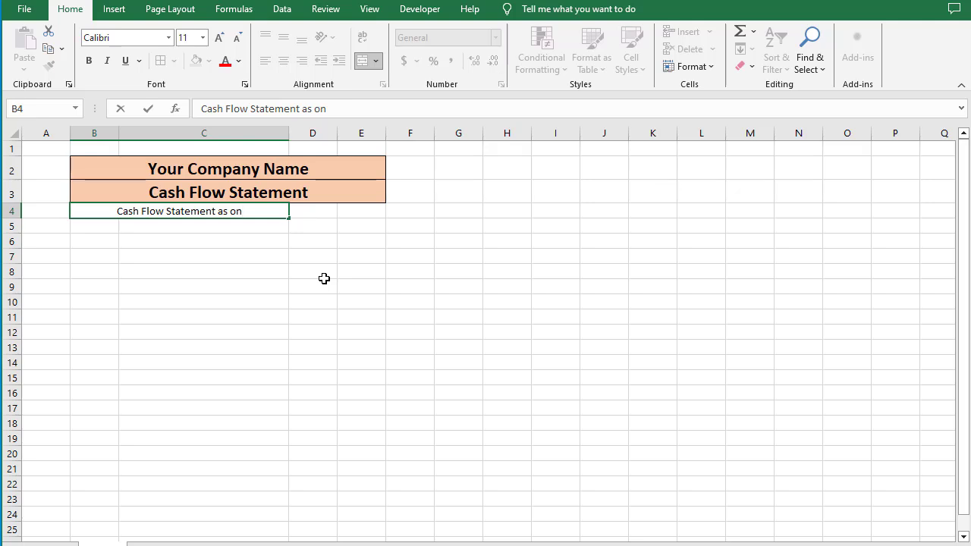
key("Tab")
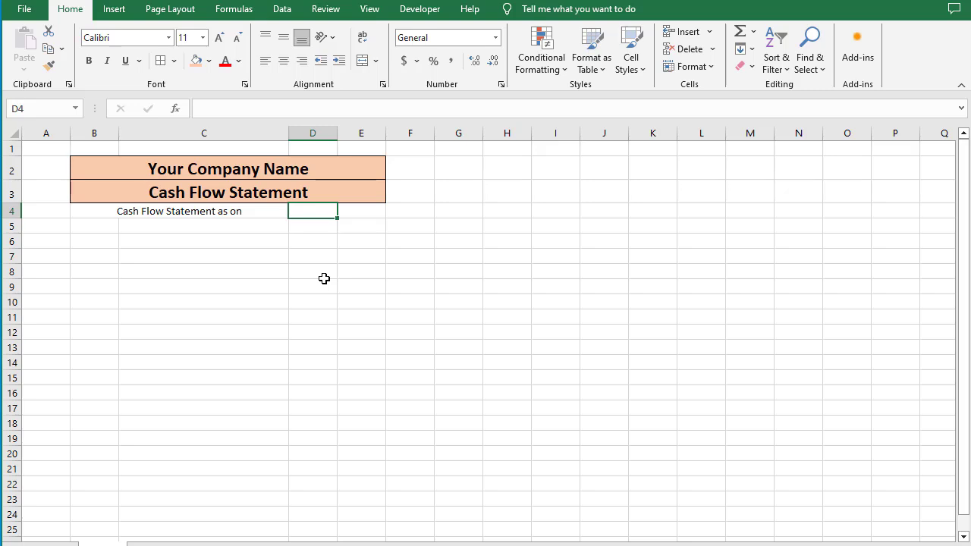
Enter the statement date 31-12-2023 in cell D4.
type("31-12-")
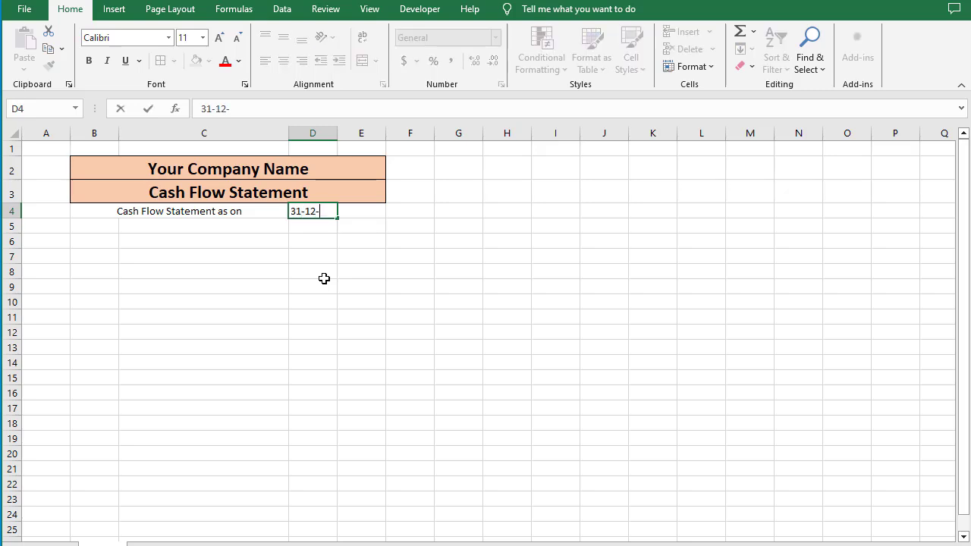
type("2023")
left_click(343, 224)
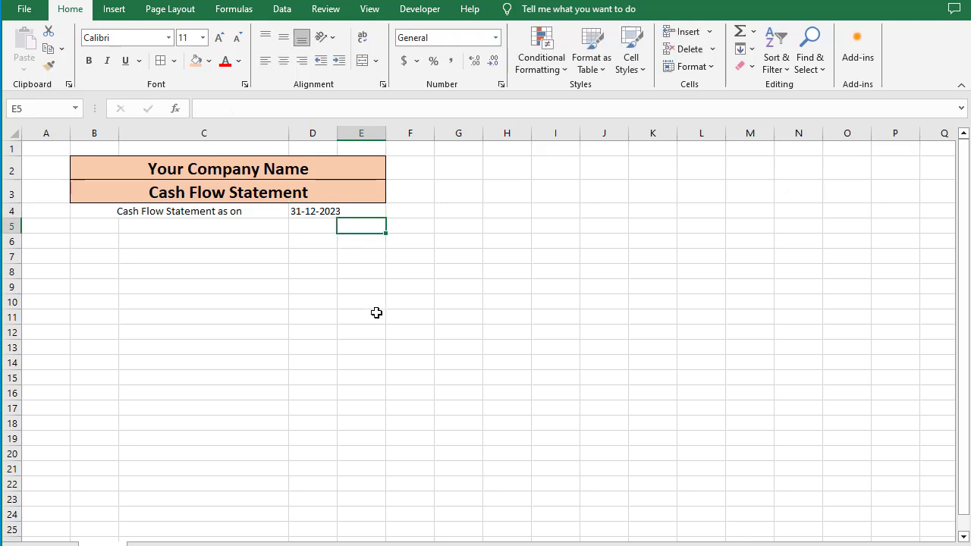
Widen columns D and E together, just enough for the date in D4 to fit.
left_click(326, 133)
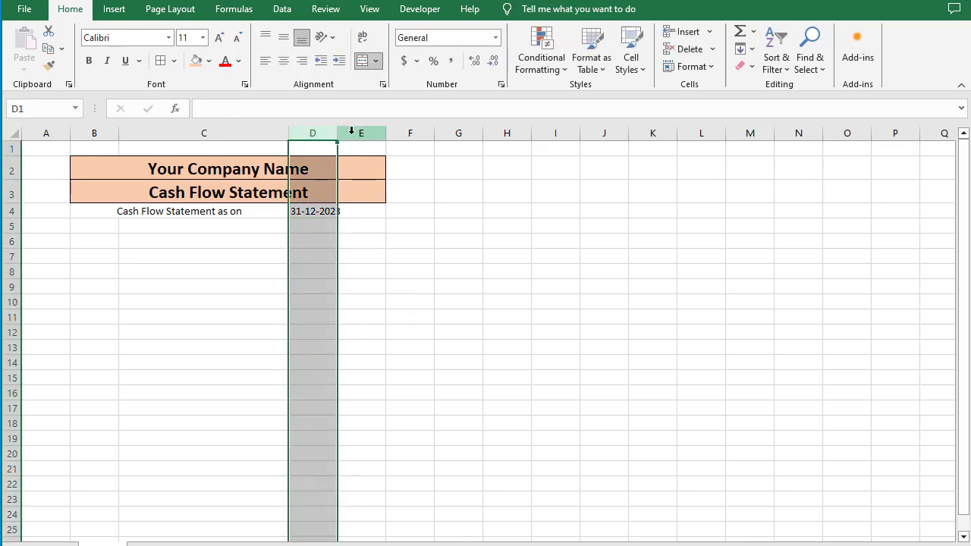
left_click(351, 133, "ctrl")
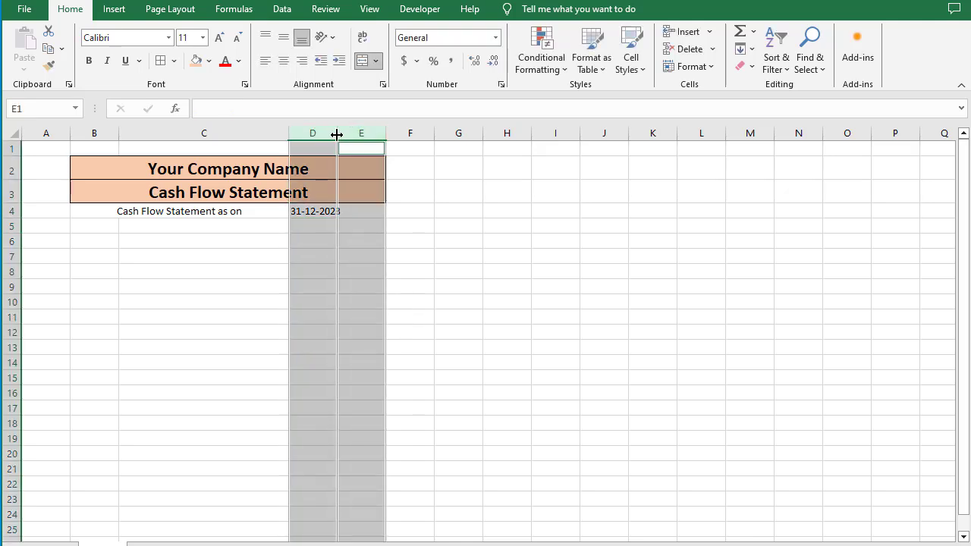
left_click_drag(337, 135, 351, 136)
left_click(313, 268)
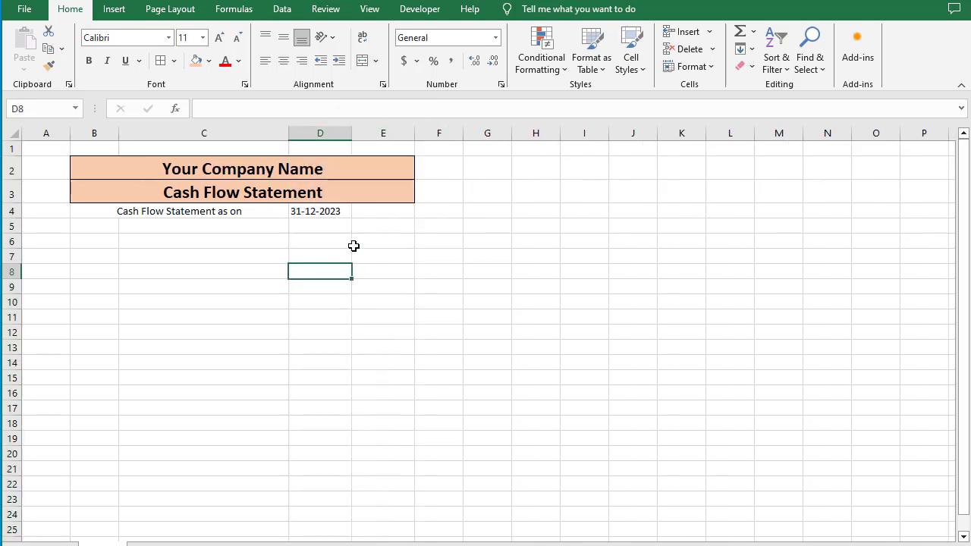
Right-align the "Cash Flow Statement as on" label in B4:C4.
left_click(195, 212)
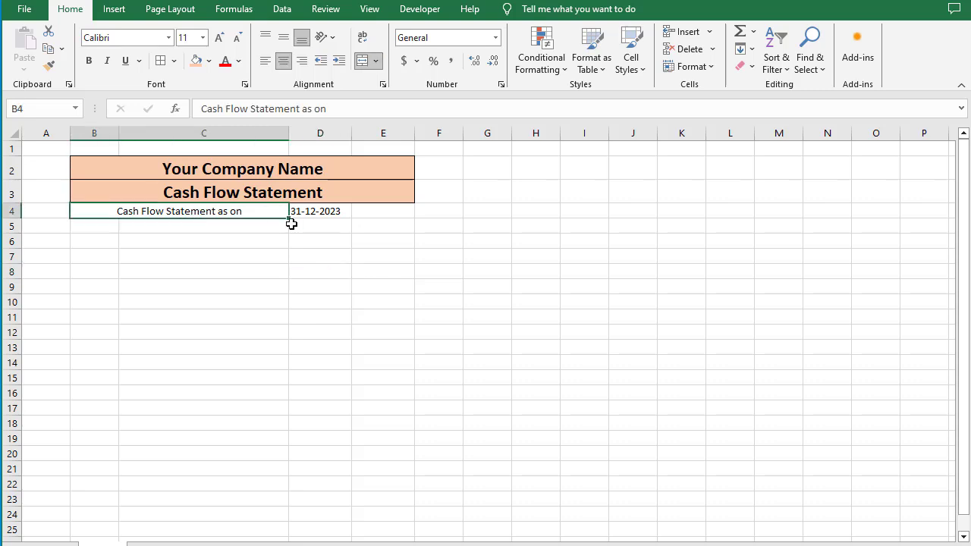
left_click(301, 60)
left_click(218, 276)
Merge and center cells B5:C5 and enter the label "Opening Balance".
left_click_drag(106, 228, 223, 225)
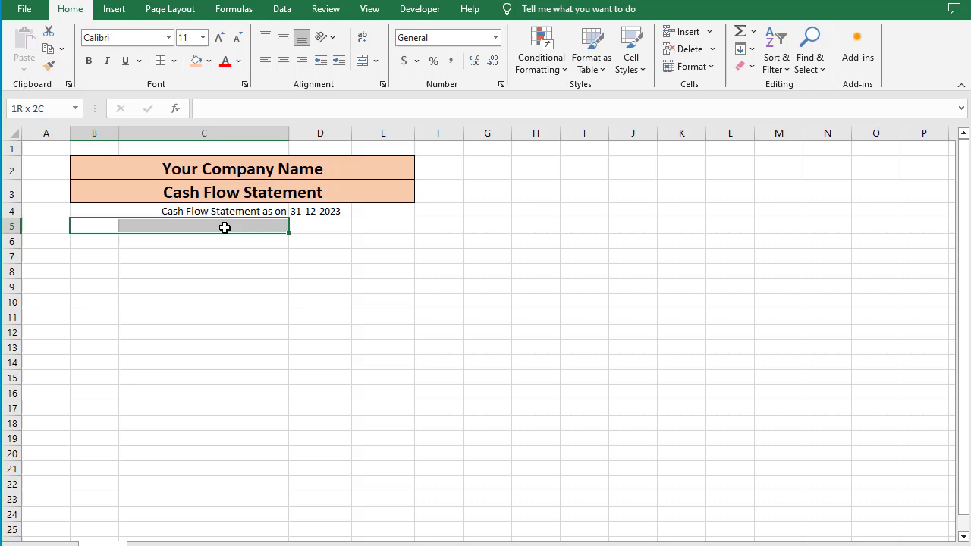
left_click(362, 62)
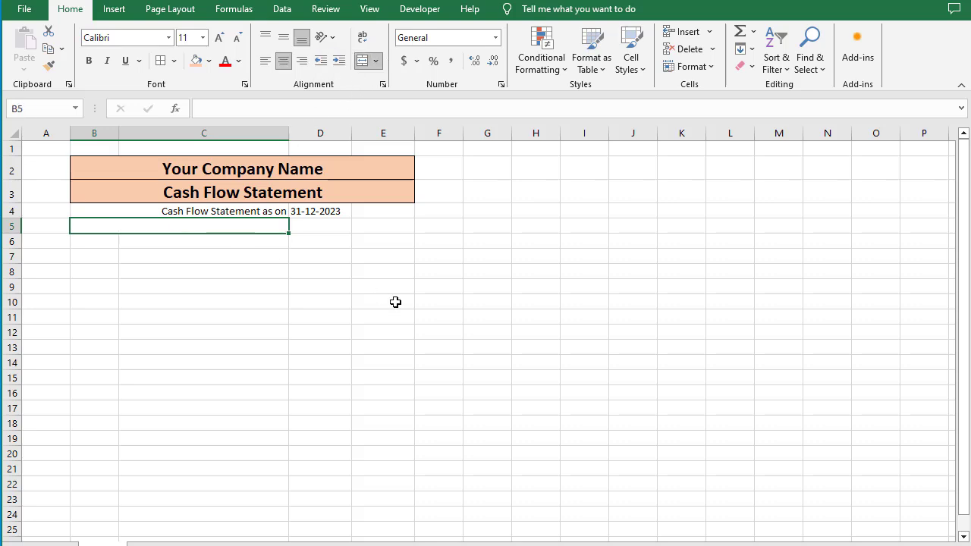
type("Opening Baa")
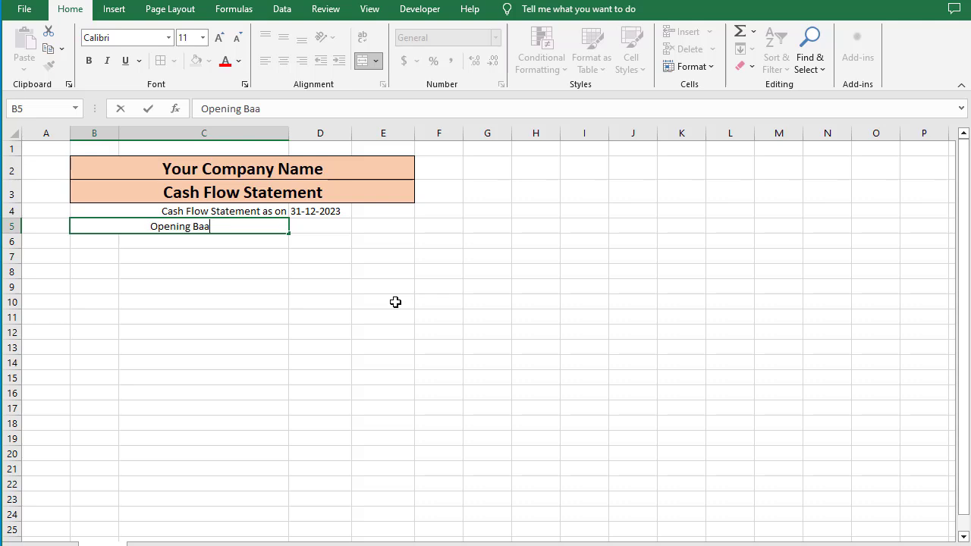
key("BackSpace")
type("lance")
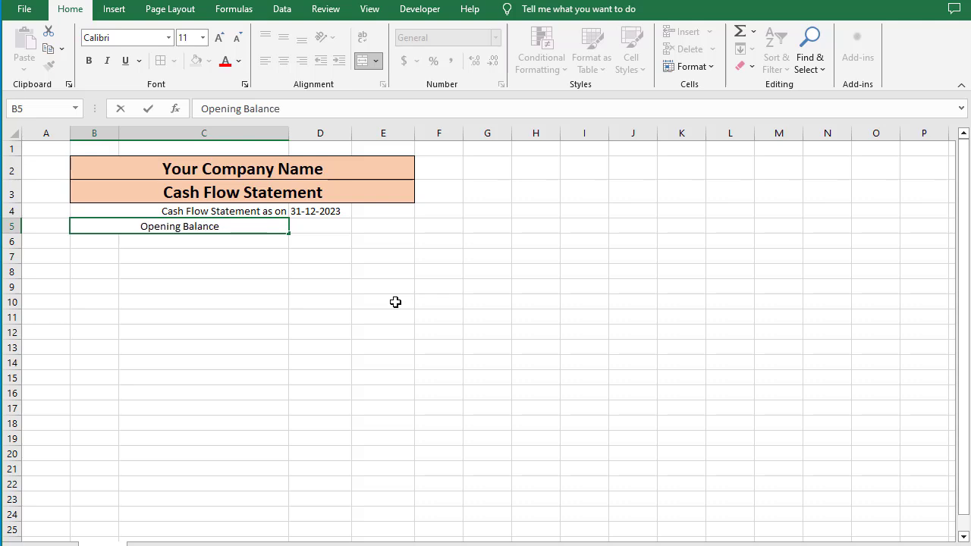
left_click(396, 302)
Right-align the "Opening Balance" label in B5:C5.
left_click(232, 222)
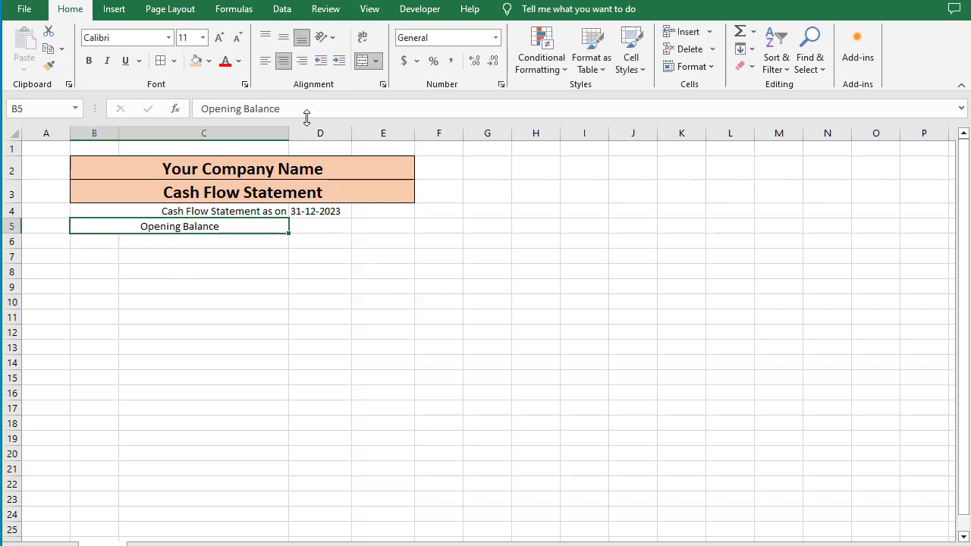
left_click(302, 61)
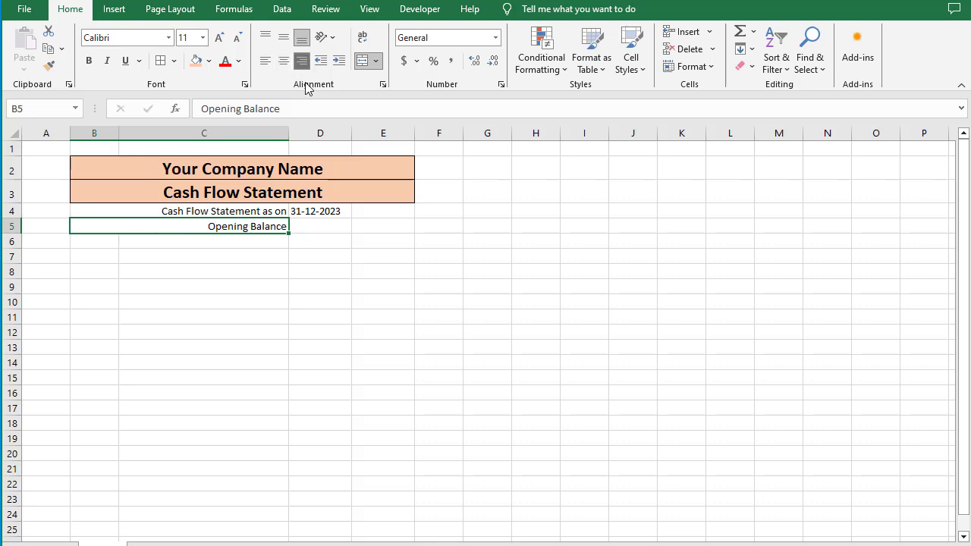
left_click(379, 273)
Enter 0 as the opening balance in cell D5.
left_click(321, 228)
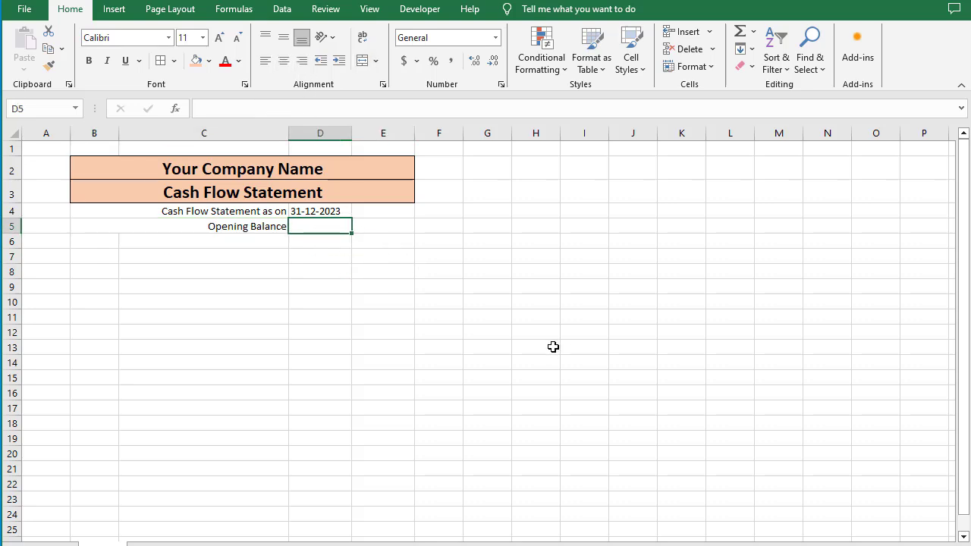
type("0")
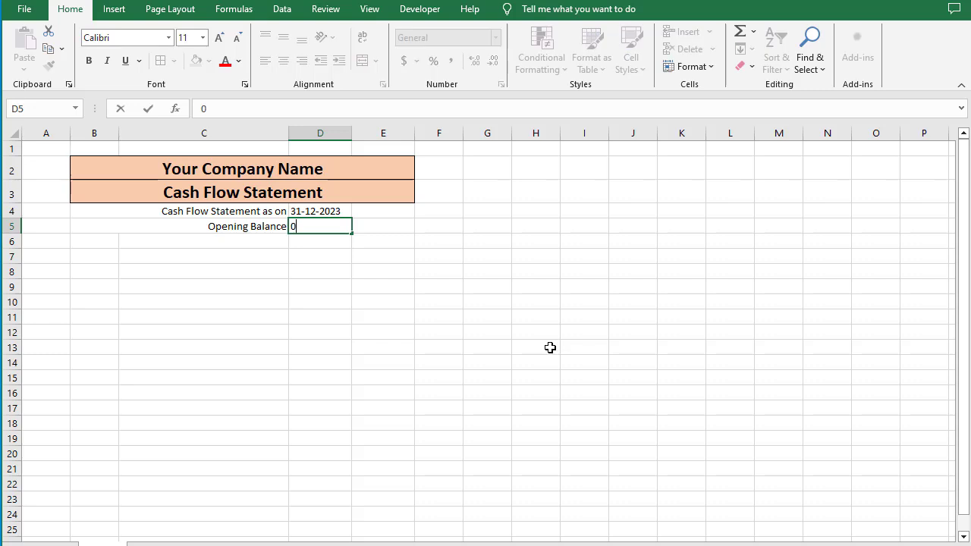
key("Left")
left_click(342, 228)
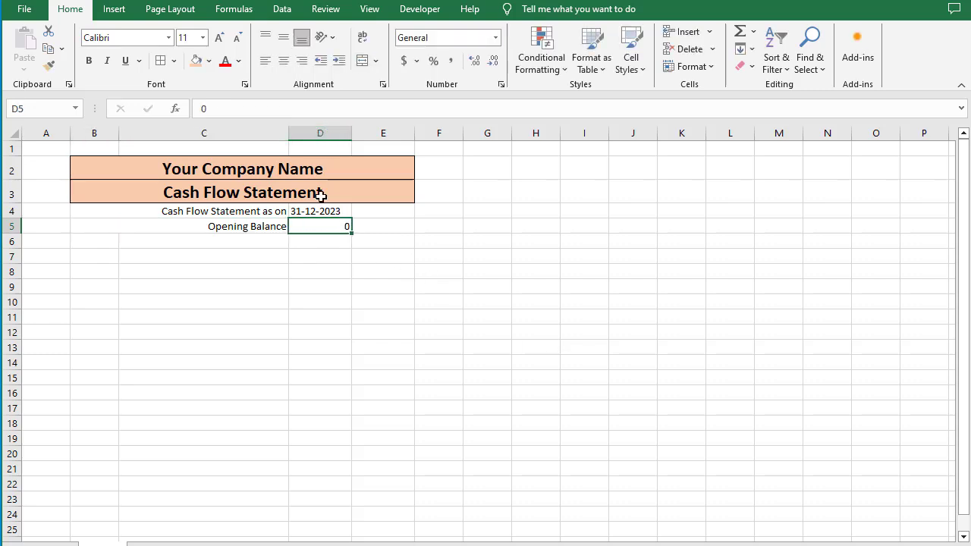
Center the statement date and opening balance value in D4:D5.
left_click_drag(321, 211, 321, 226)
left_click(283, 61)
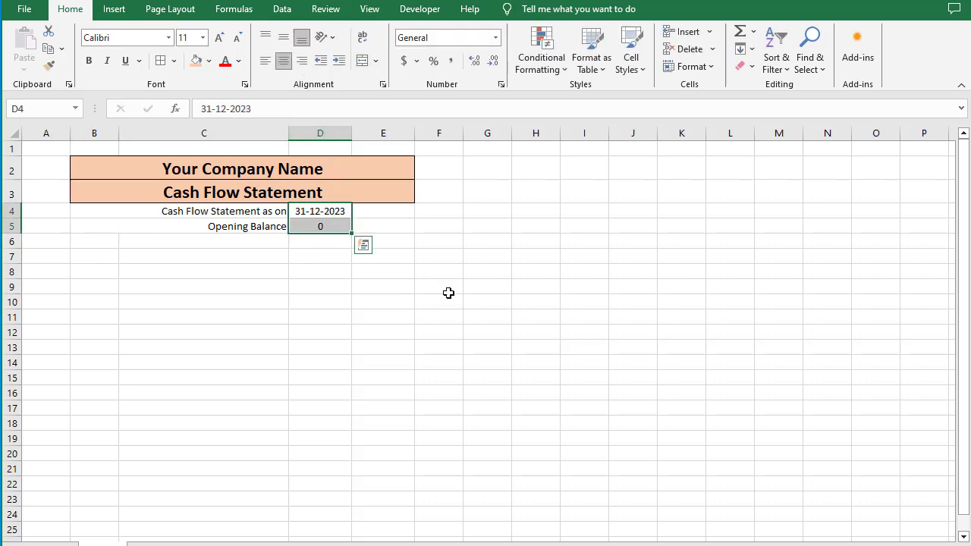
left_click(449, 292)
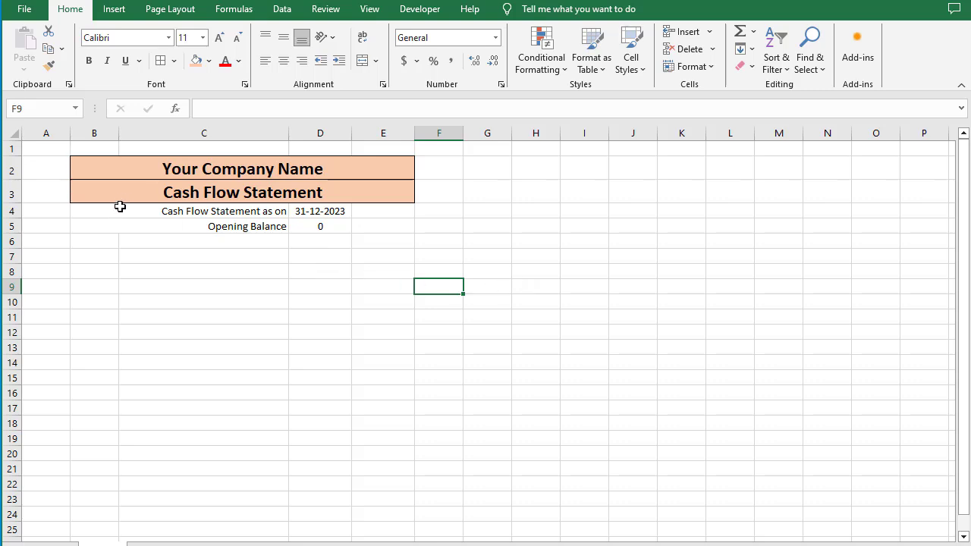
Apply a light blue fill and outside borders to the date and opening balance rows in B4:E5.
left_click_drag(104, 213, 395, 232)
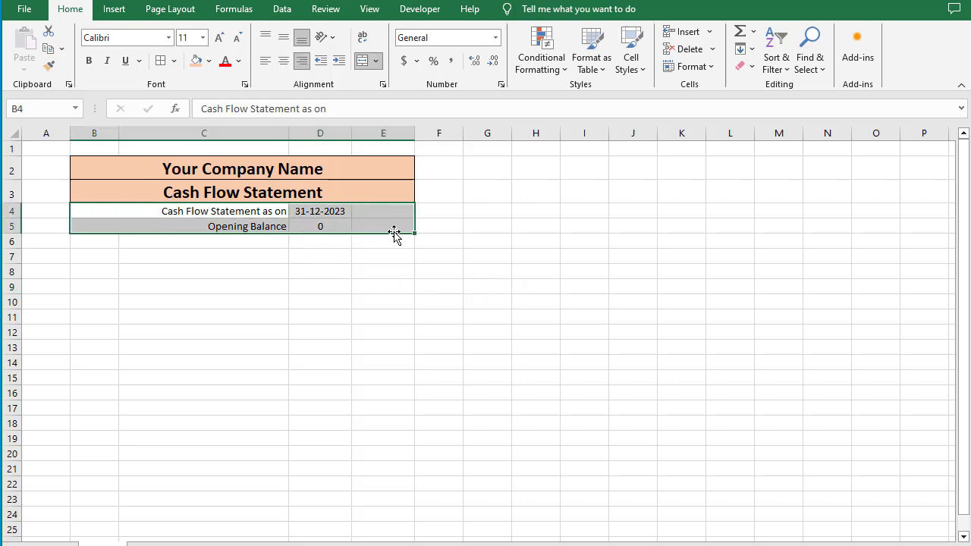
left_click(175, 63)
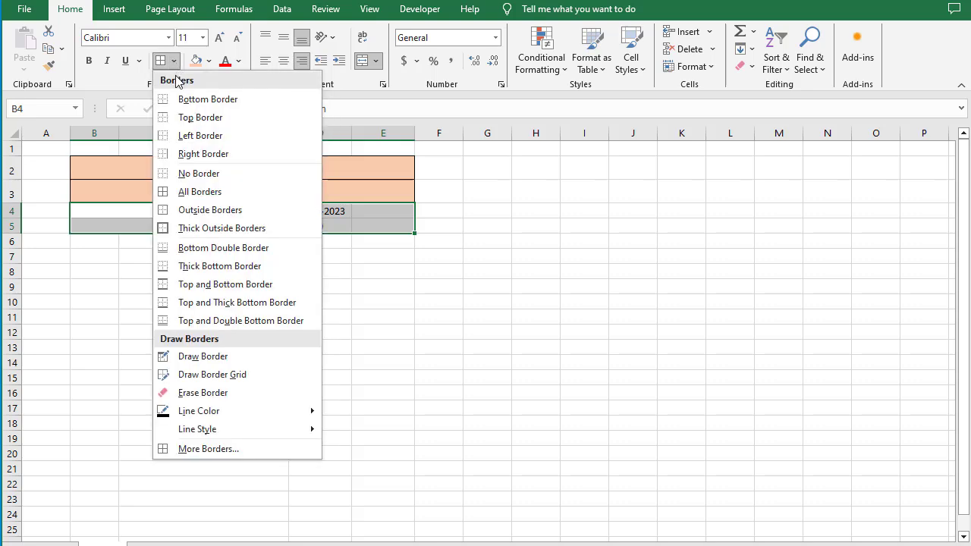
left_click(211, 62)
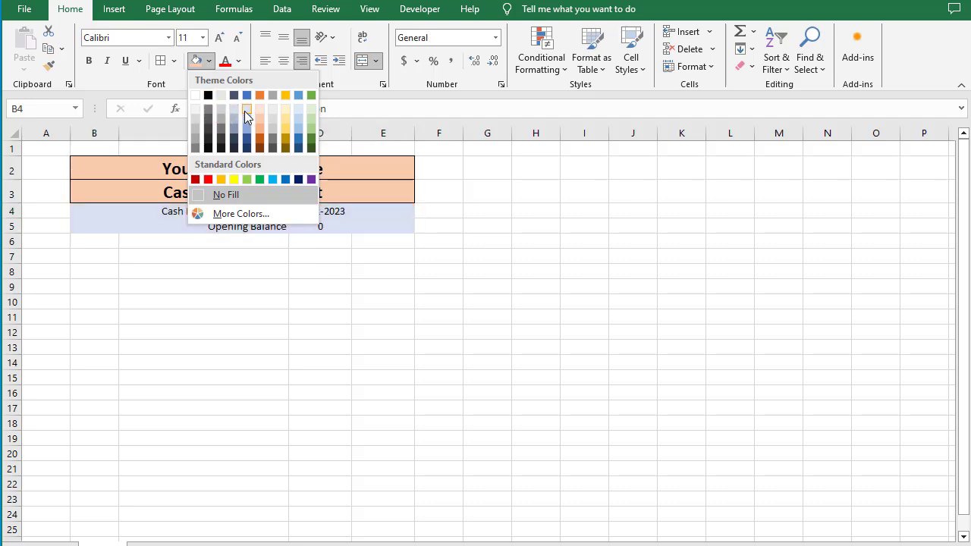
left_click(246, 118)
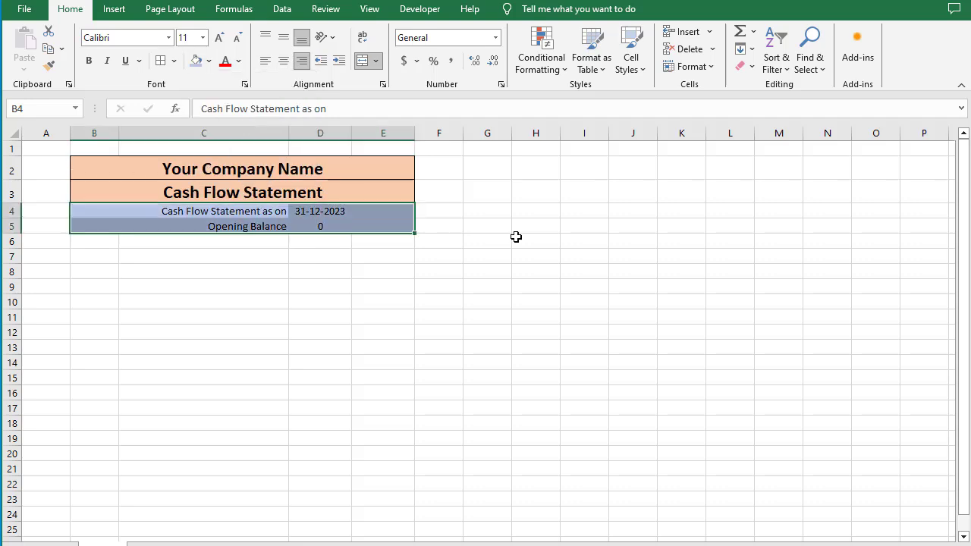
left_click(176, 63)
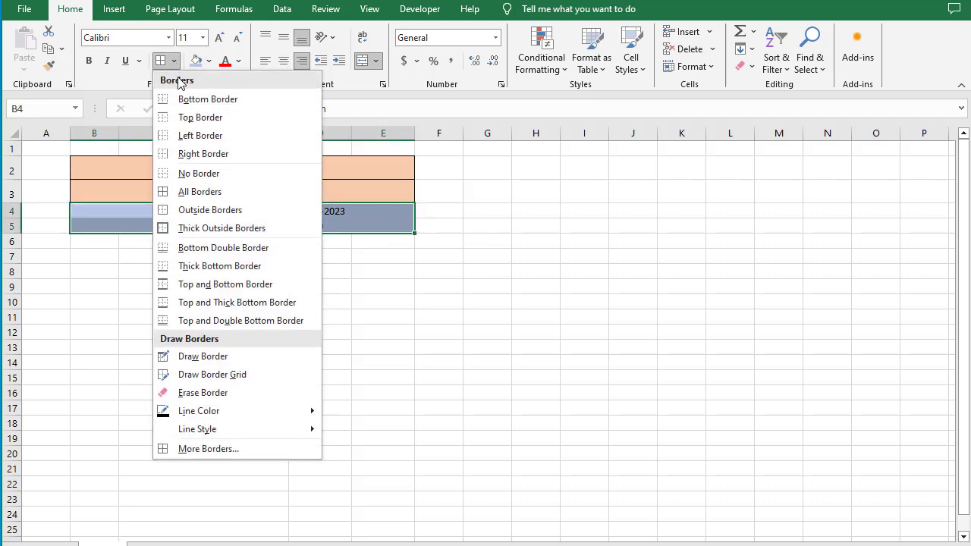
left_click(186, 210)
left_click(490, 286)
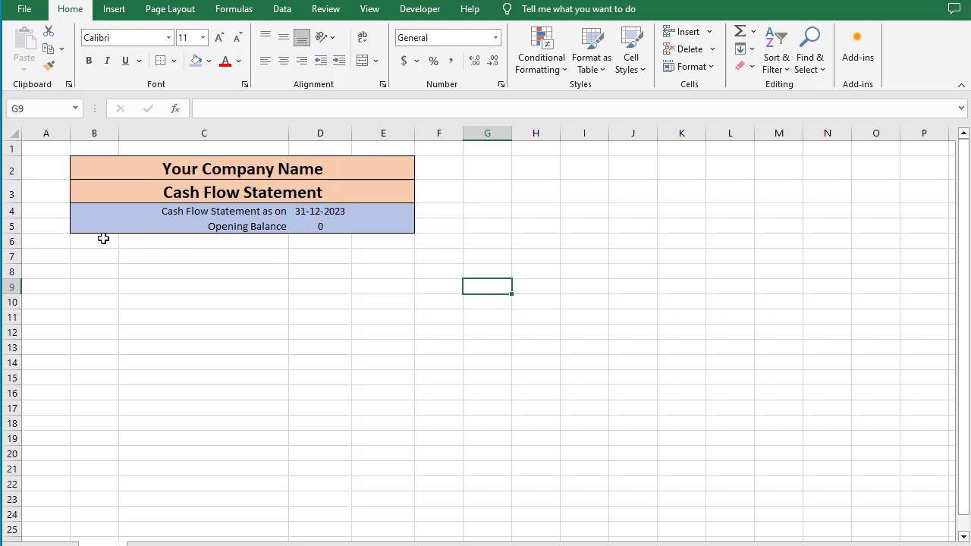
Merge and center cells B6:E6 and enter the section heading "Cash Paid For".
left_click_drag(90, 240, 365, 235)
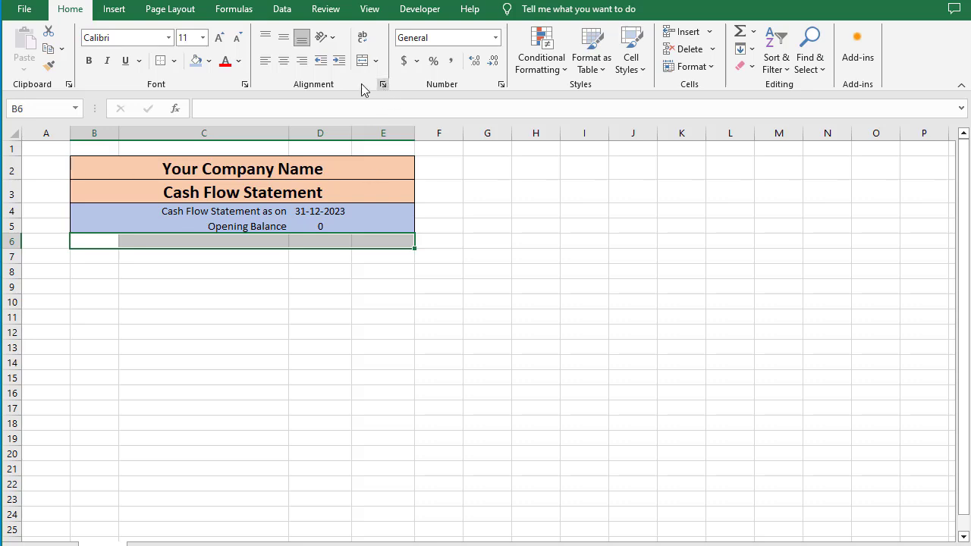
left_click(363, 61)
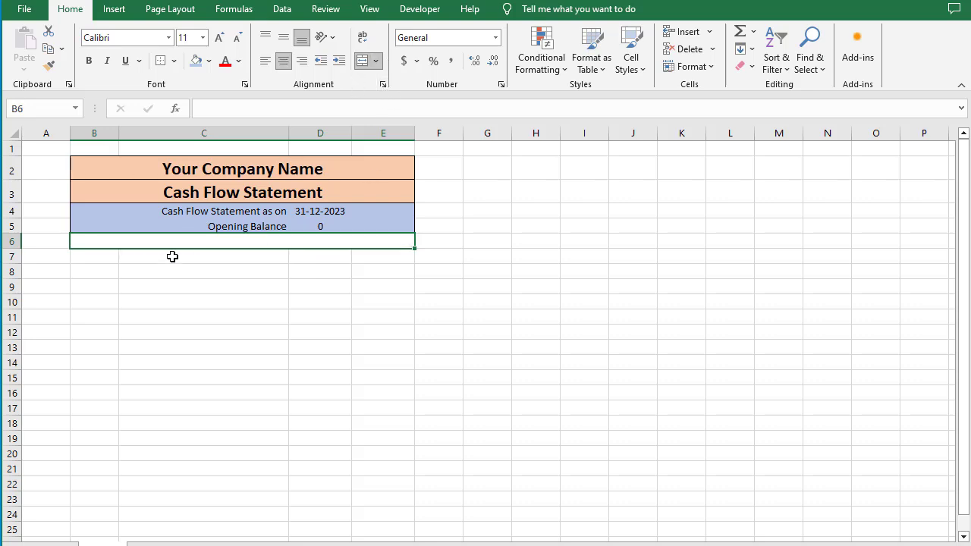
type("Cash ")
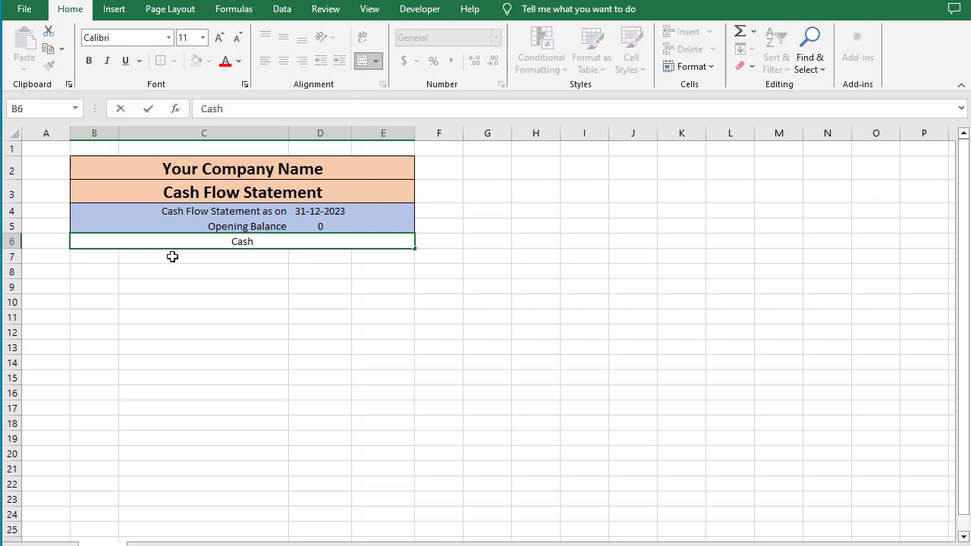
type("Paid For")
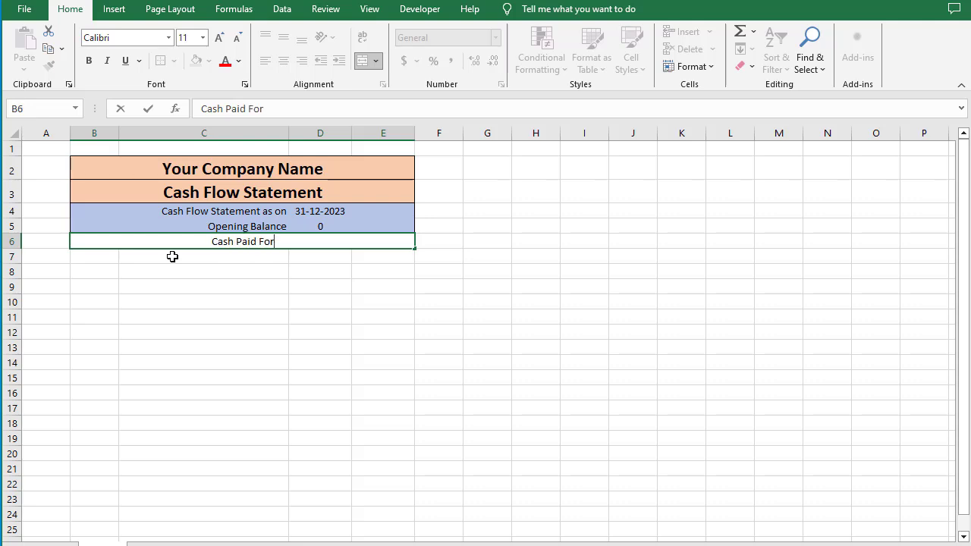
left_click(199, 333)
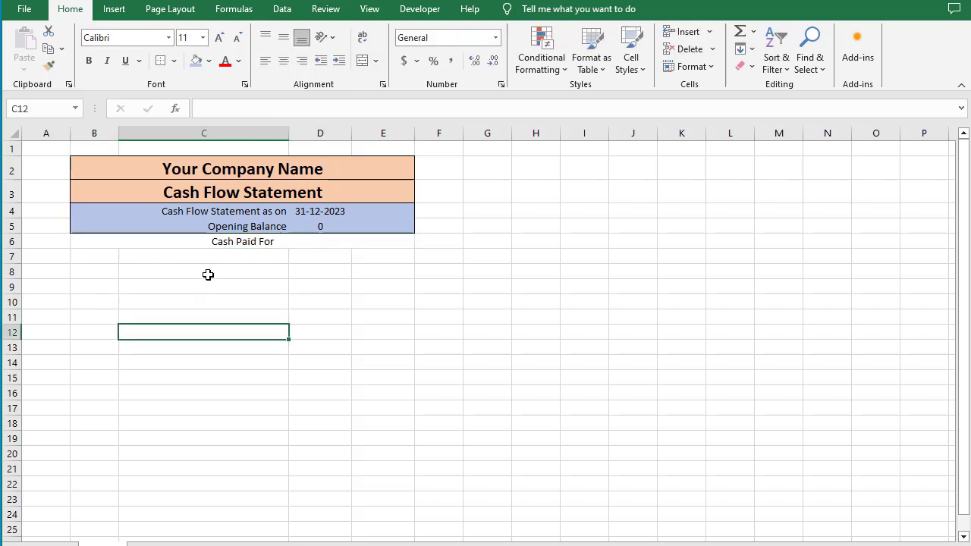
Format the "Cash Paid For" heading in row 6 as left-aligned, bold, size 14 text.
left_click(220, 240)
left_click(265, 60)
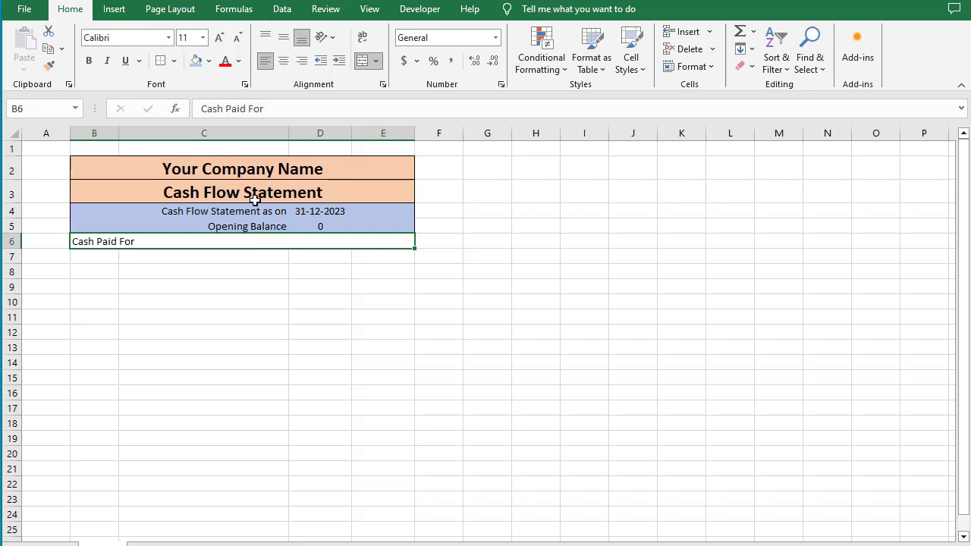
left_click(220, 38)
left_click(219, 38)
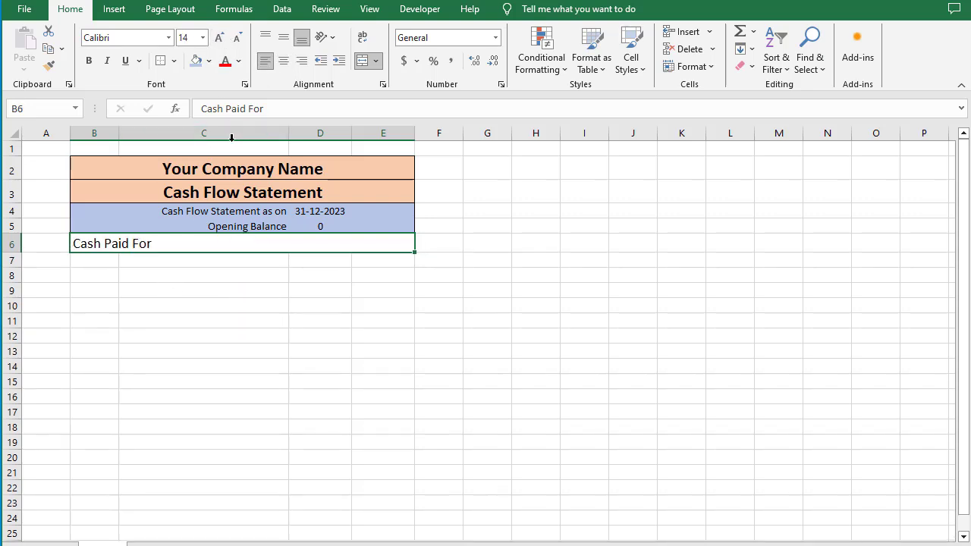
key("ctrl+b")
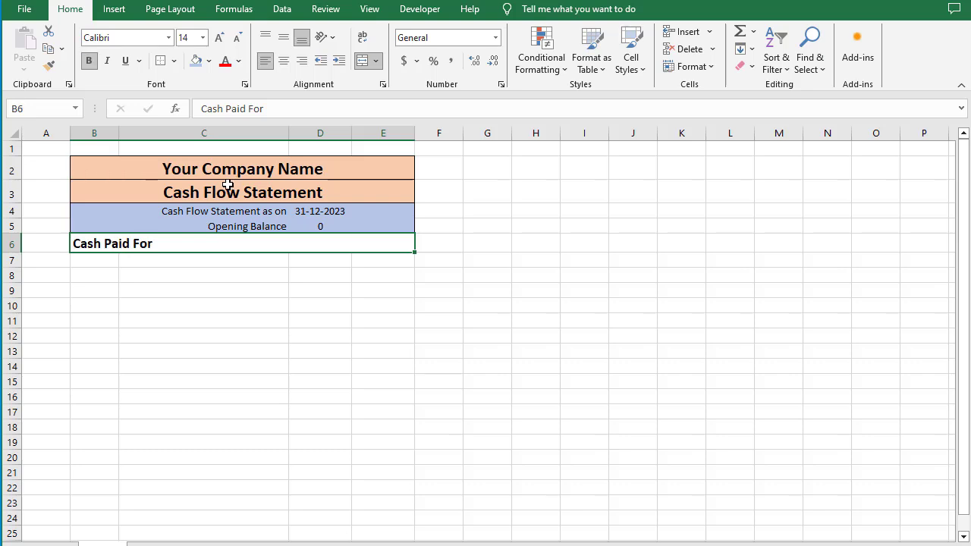
left_click(214, 302)
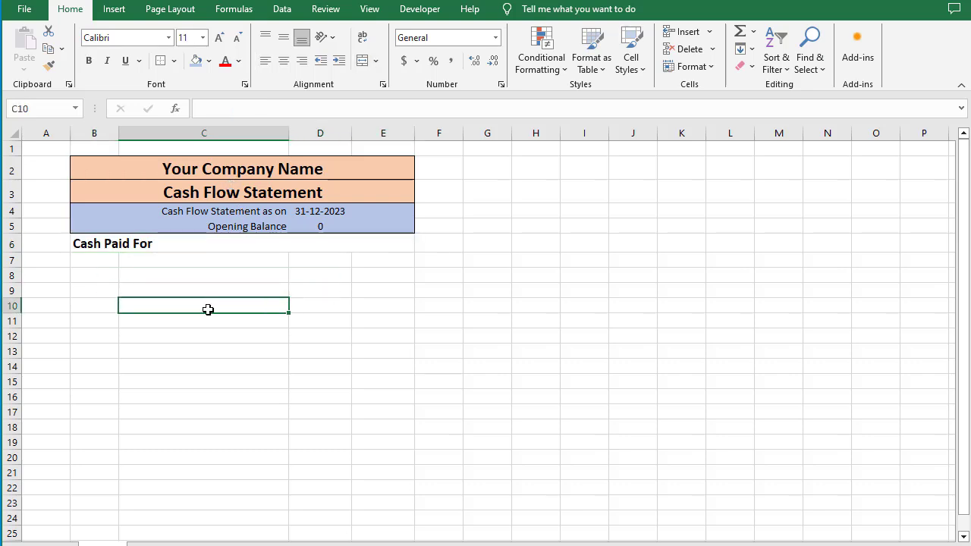
left_click_drag(139, 260, 153, 372)
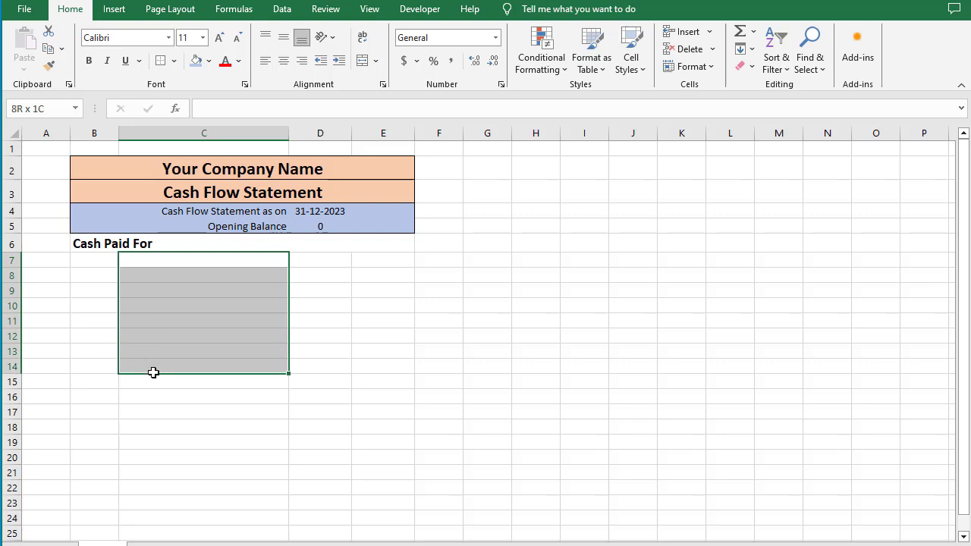
left_click(152, 261)
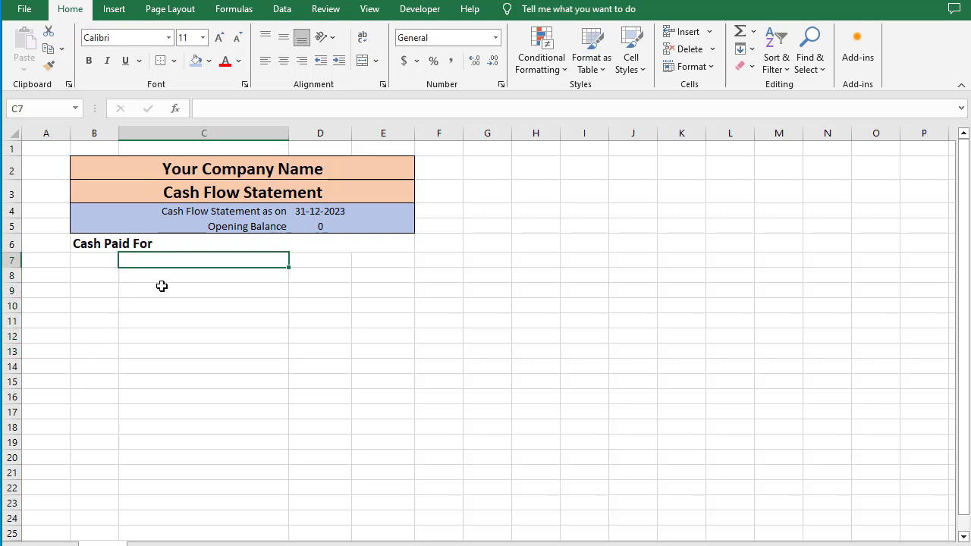
left_click(170, 278)
left_click(173, 291)
left_click(172, 307)
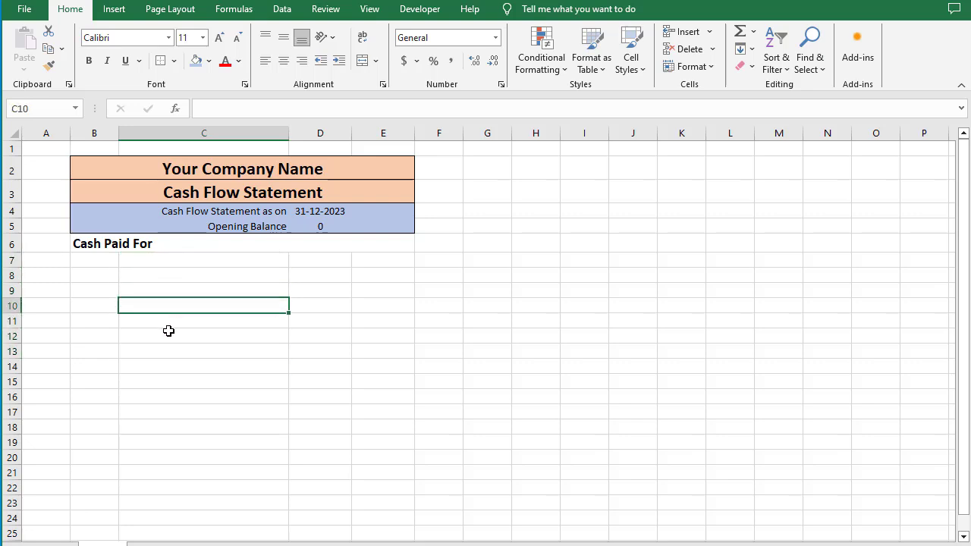
left_click(169, 322)
left_click(172, 339)
Enter the expense item "Tution Fee" in cell C7 with the amount 2500000 in D7.
left_click(172, 263)
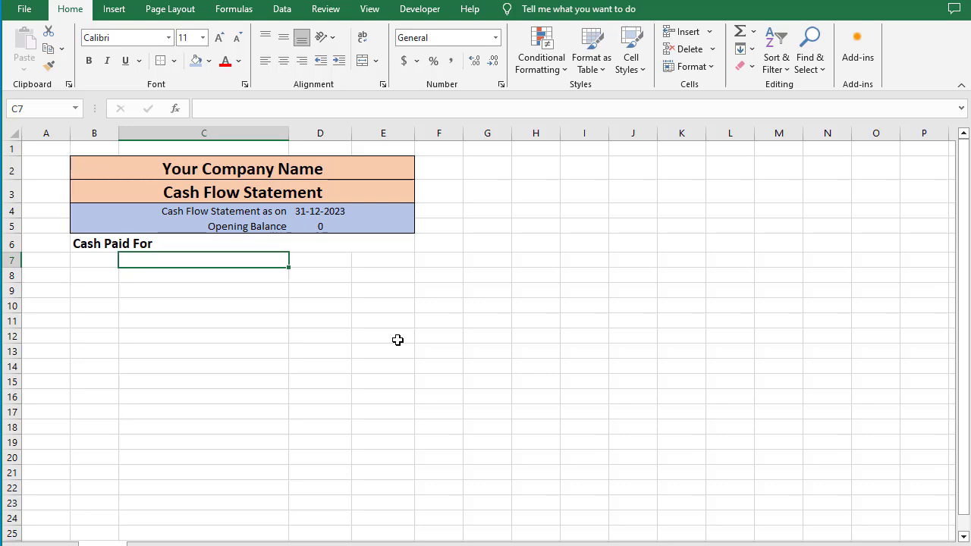
type("Tution F")
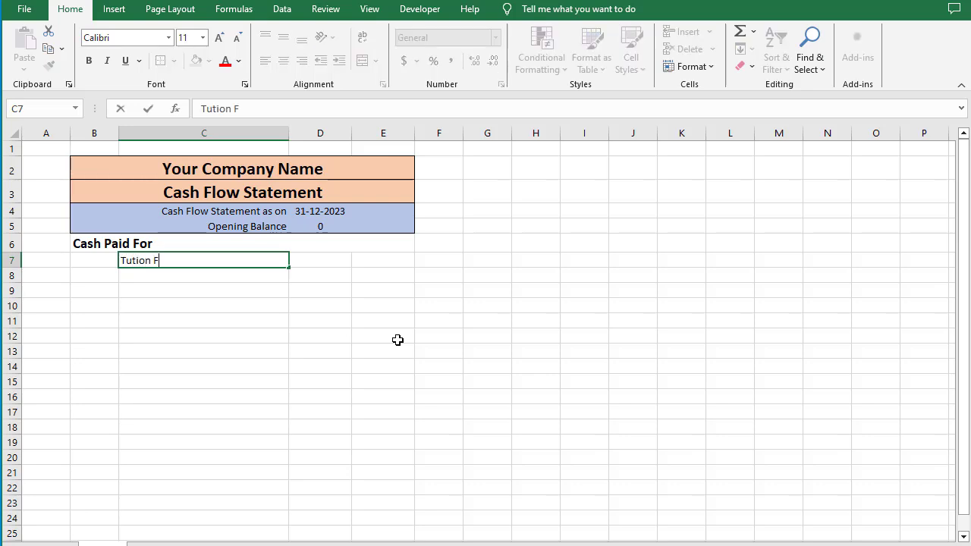
type("ee")
key("Tab")
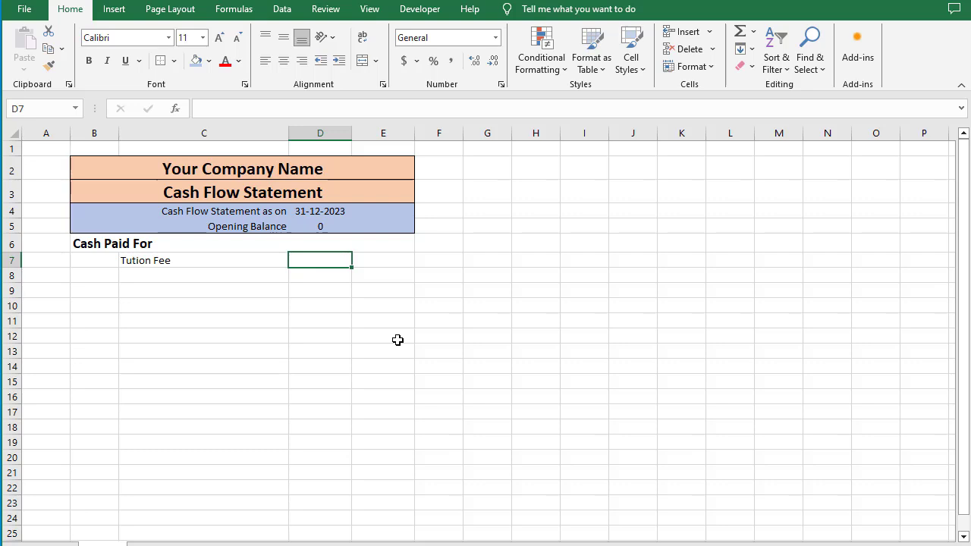
type("25000")
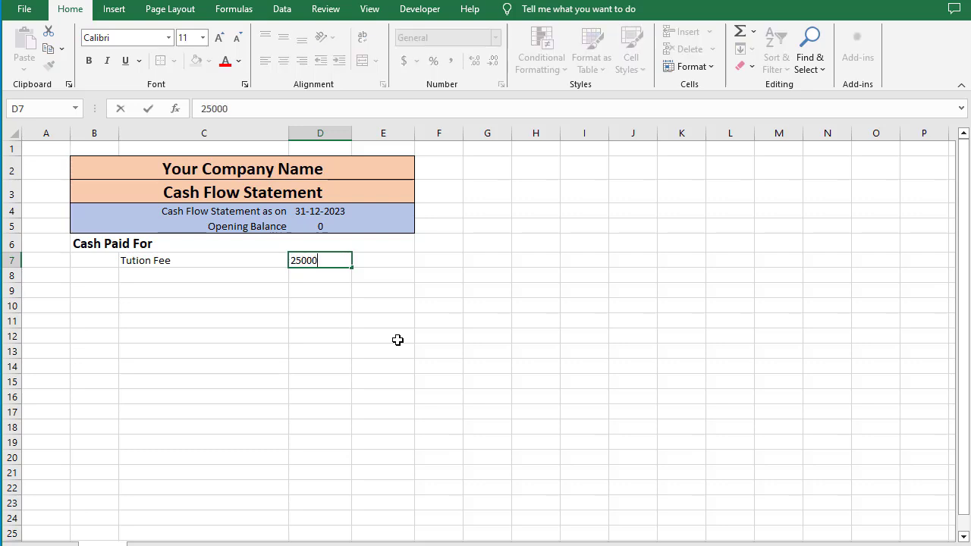
type("00")
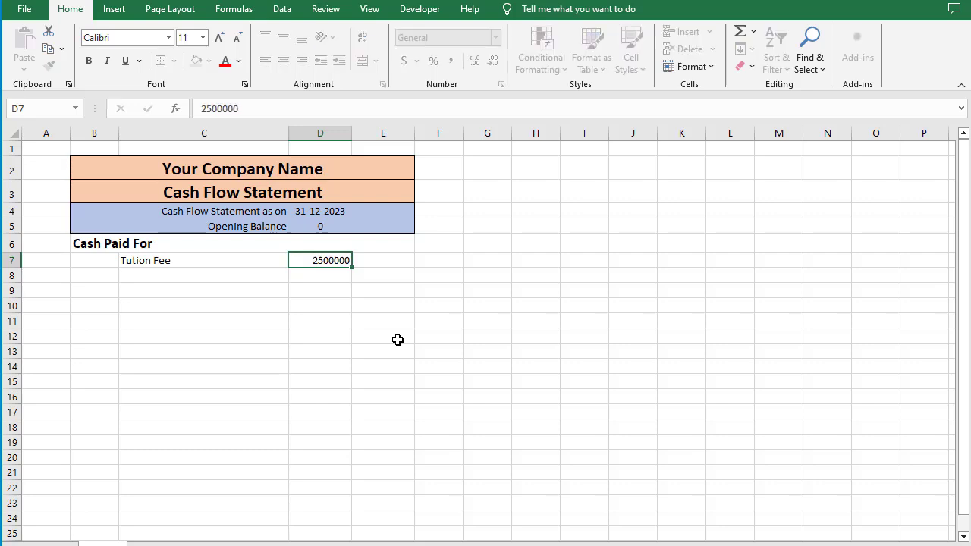
Enter the item "Transport Fee" in cell C8 with the amount 1000000 in D8.
key("Return")
key("Left")
type("Transp")
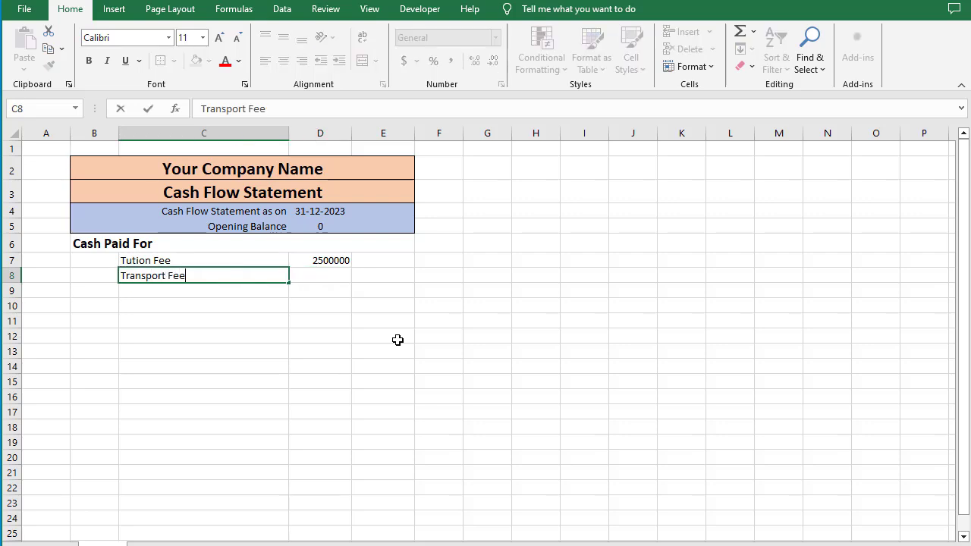
type("ort Fee")
key("Tab")
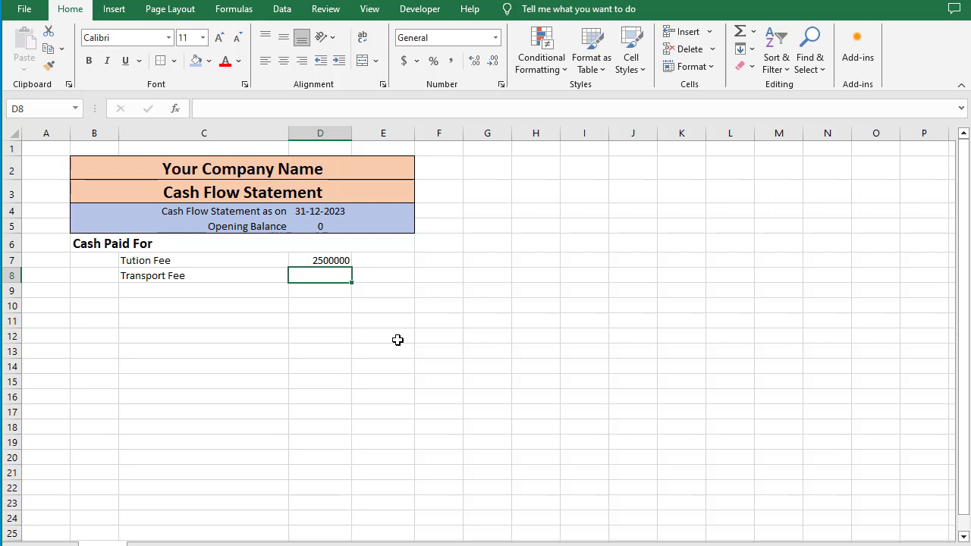
type("100")
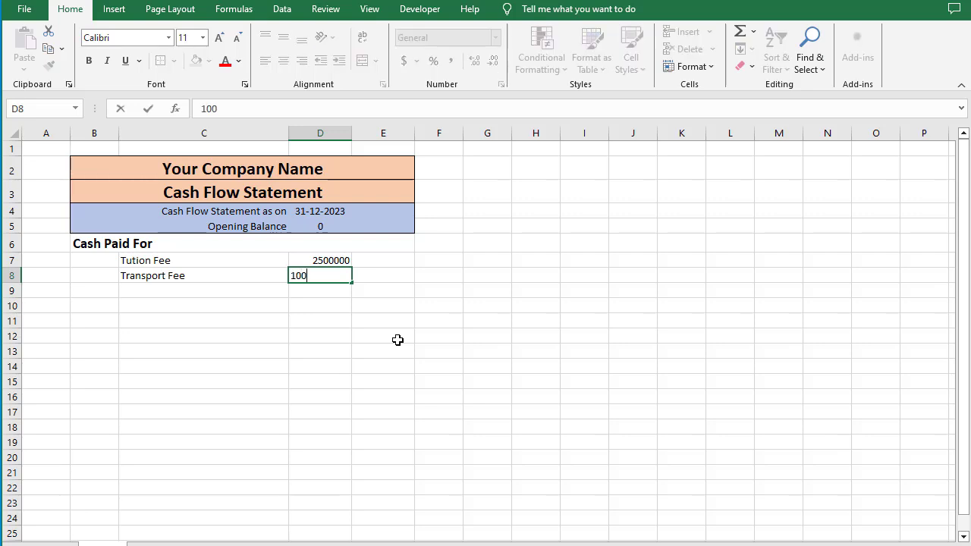
type("0000")
key("Return")
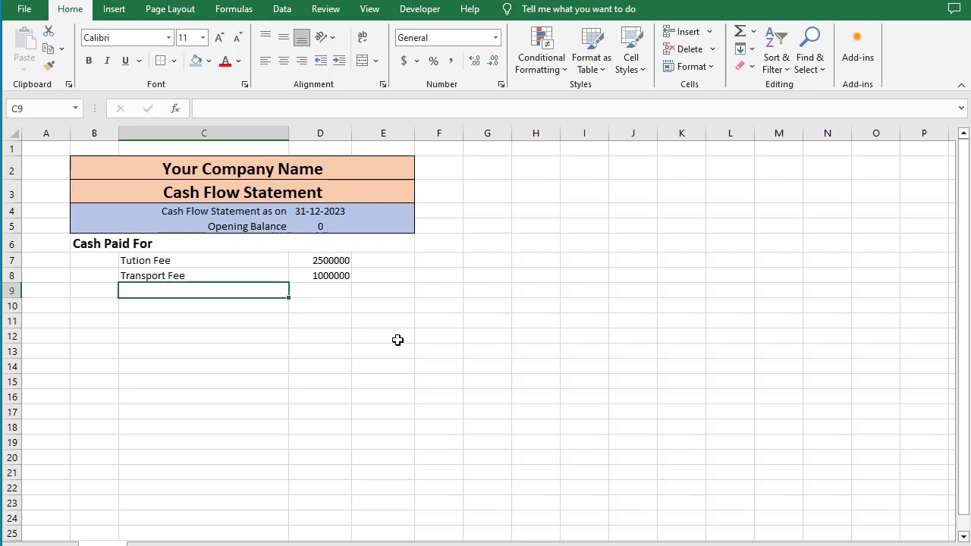
Enter the item "Rent Received from Canteen" in cell C9 with the amount 250000 in D9.
type("Rent REc")
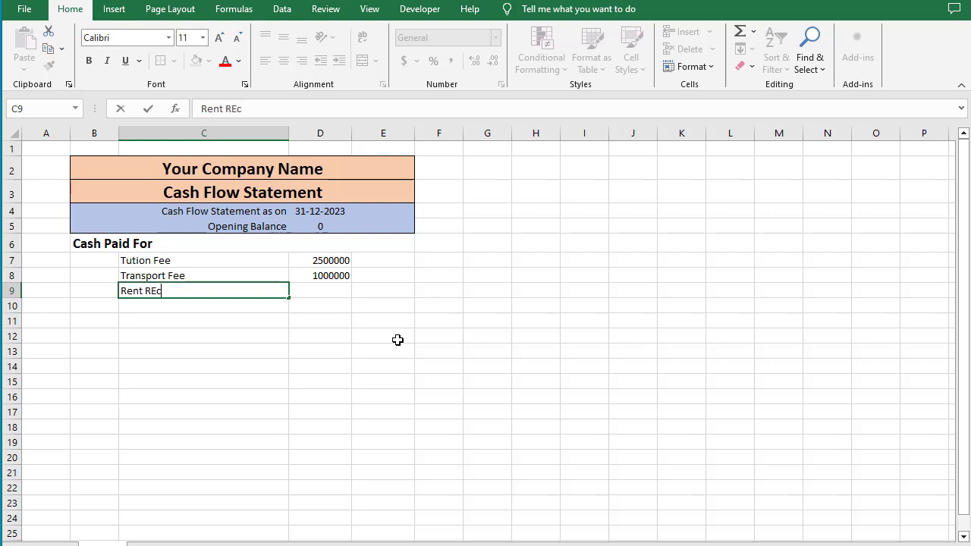
type("eived from Canteen")
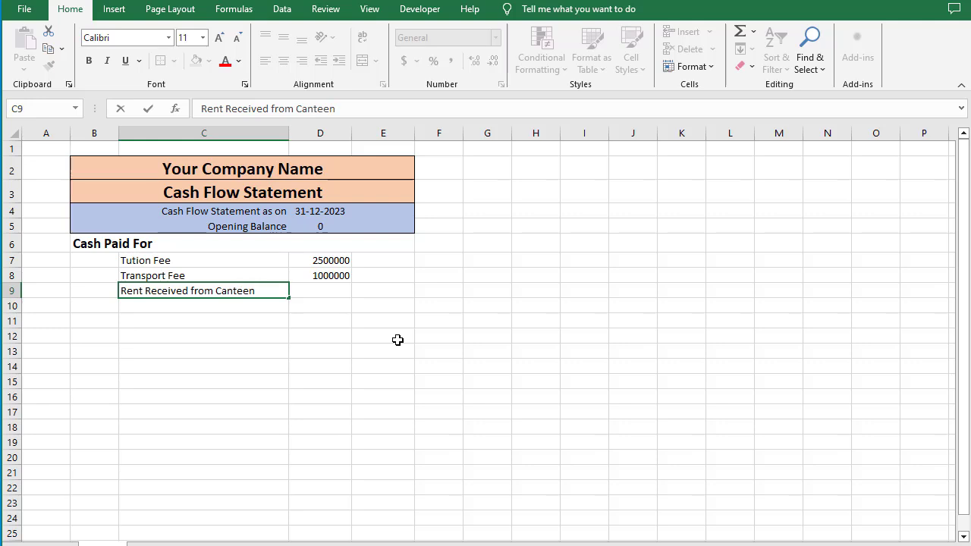
key("Tab")
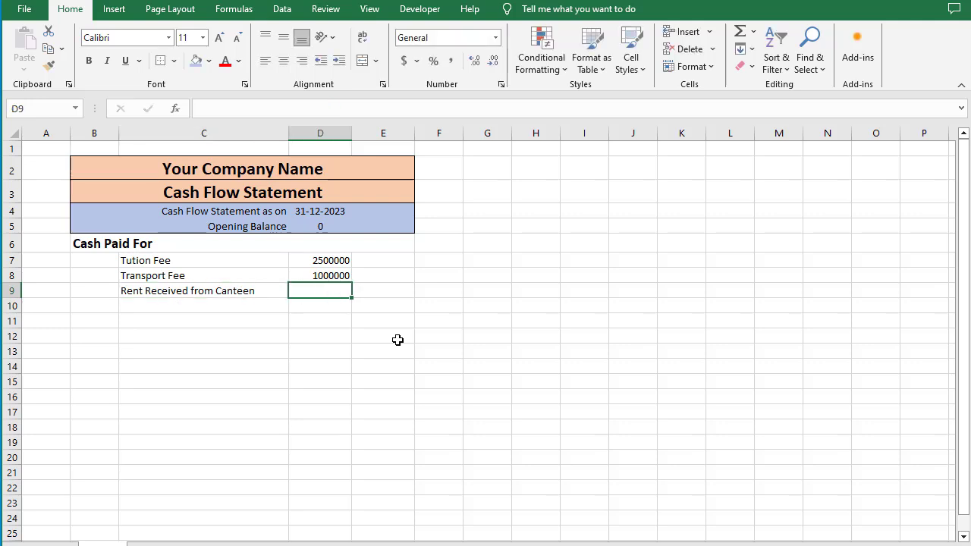
type("2500")
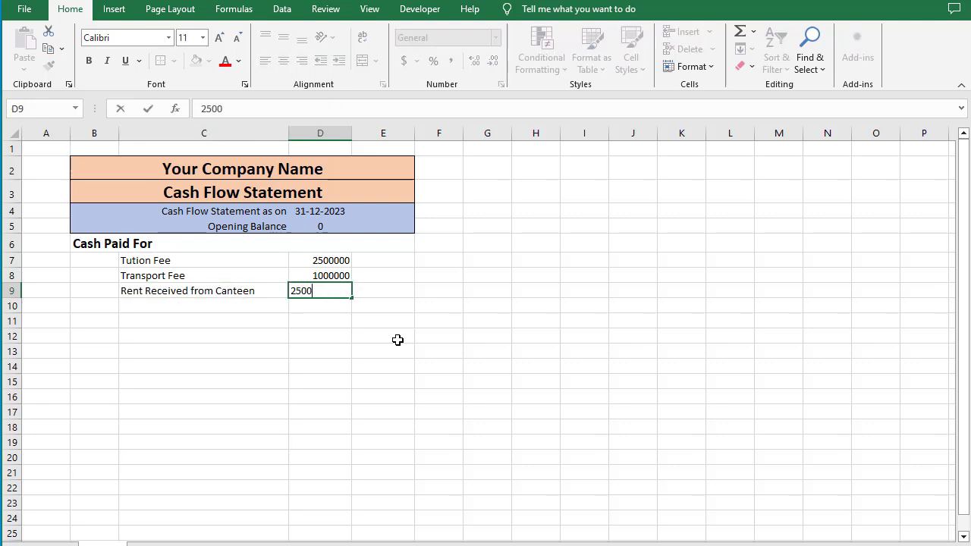
type("00")
key("Return")
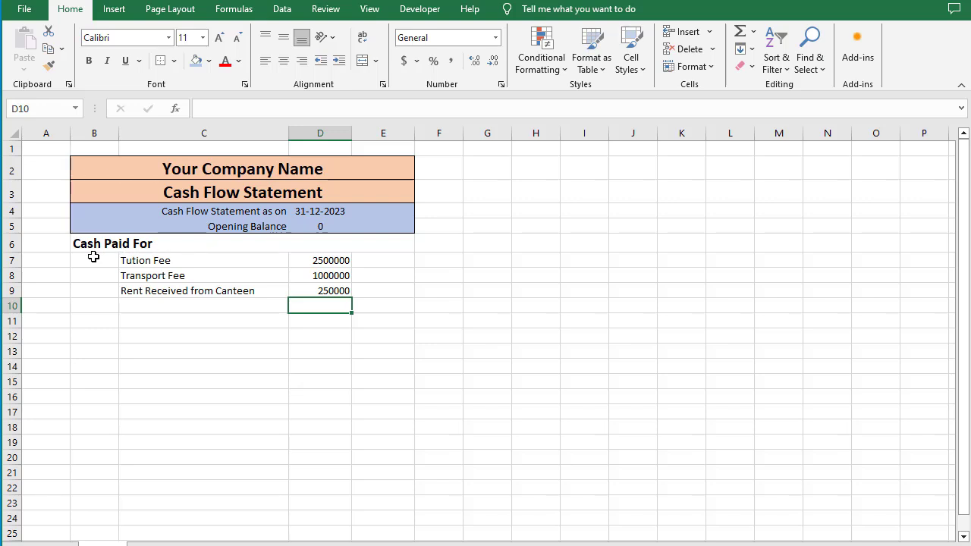
Apply outside borders and the light blue fill to the item rows in B7:E9.
left_click_drag(92, 257, 384, 290)
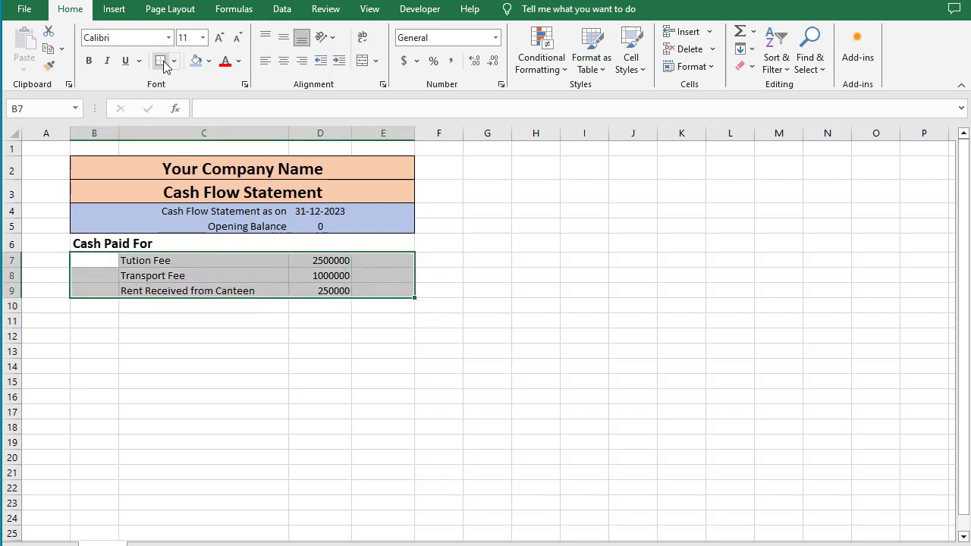
left_click(325, 380)
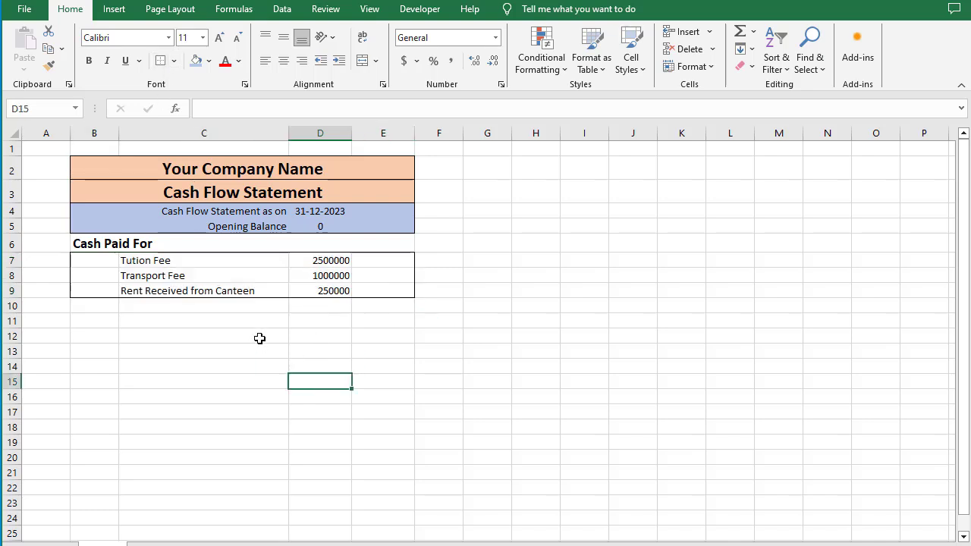
left_click_drag(87, 258, 375, 288)
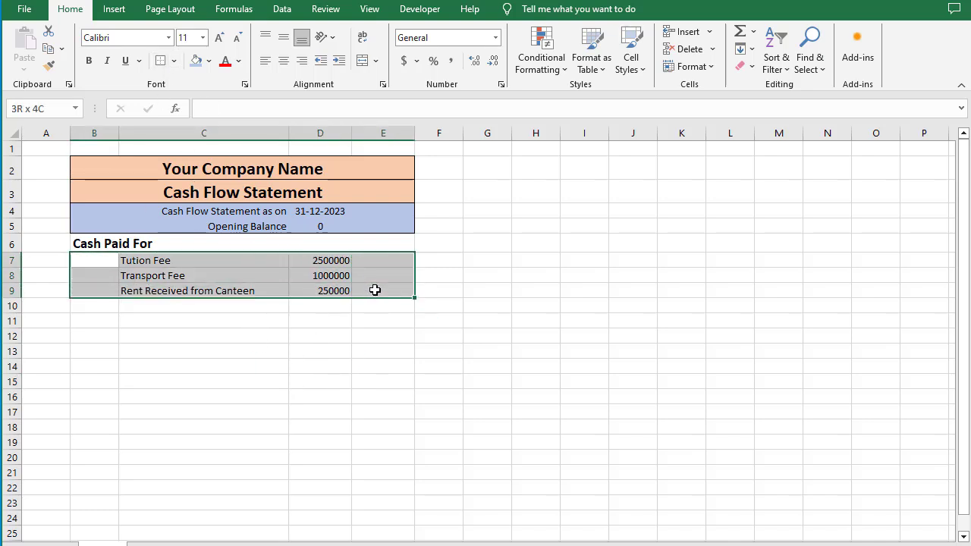
left_click(196, 60)
left_click(282, 321)
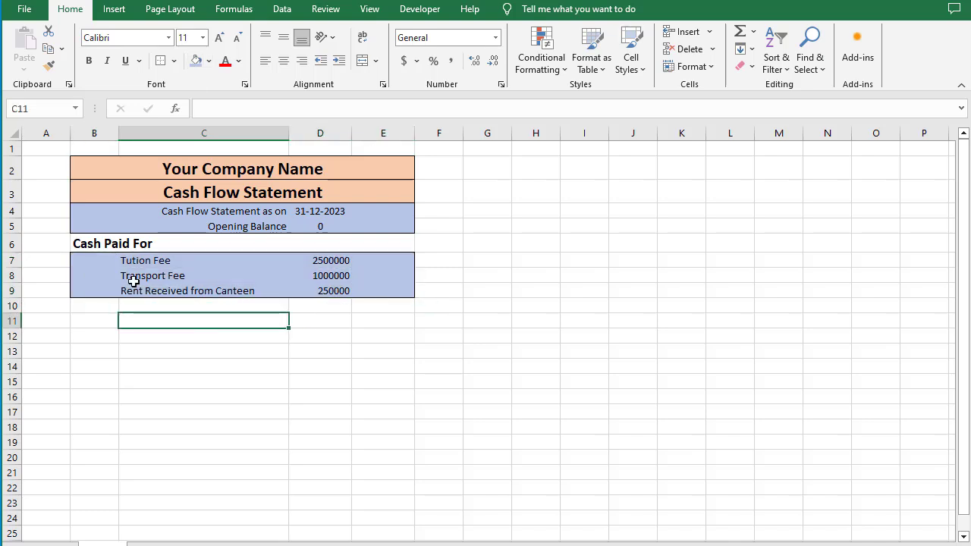
Fill the "Cash Paid For" heading in row 6 with the same light orange as the title rows.
left_click(86, 245)
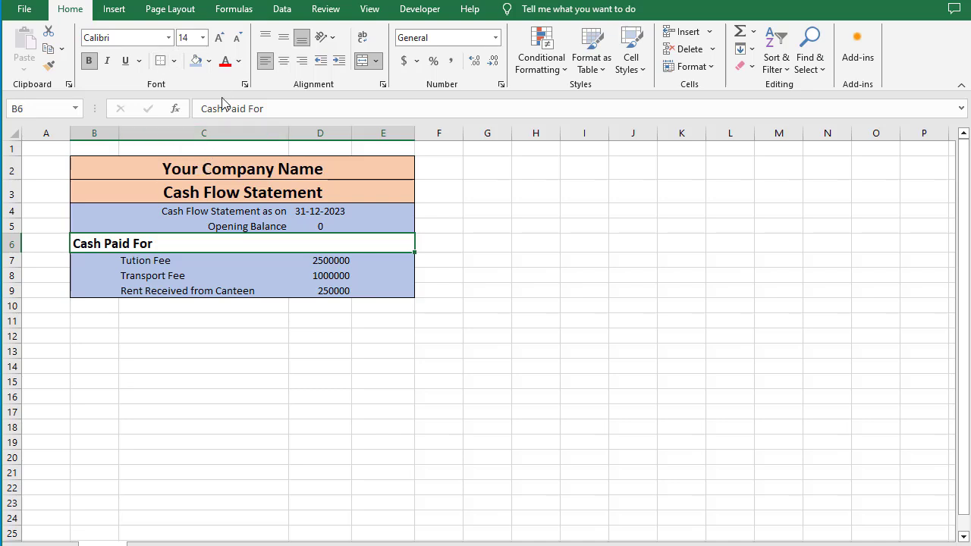
left_click(208, 61)
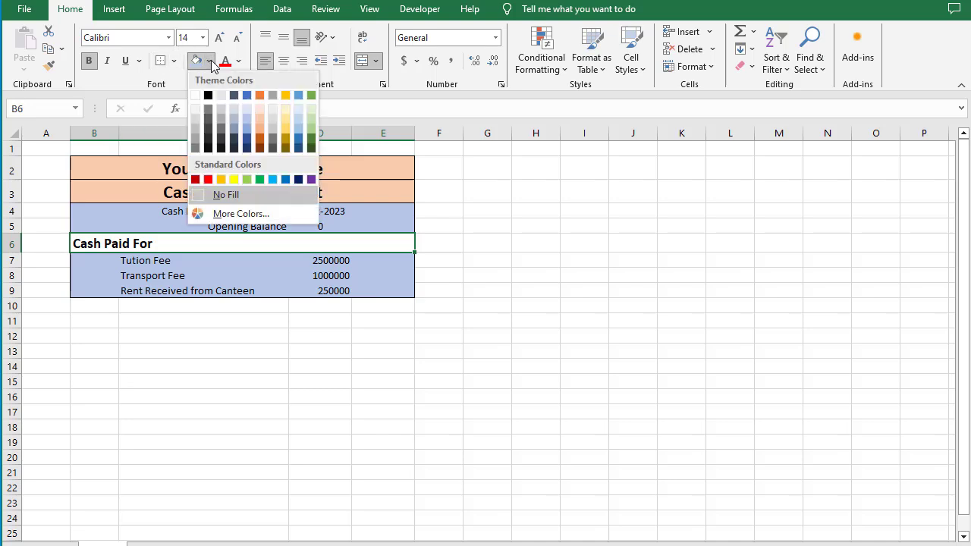
left_click(258, 119)
left_click(253, 339)
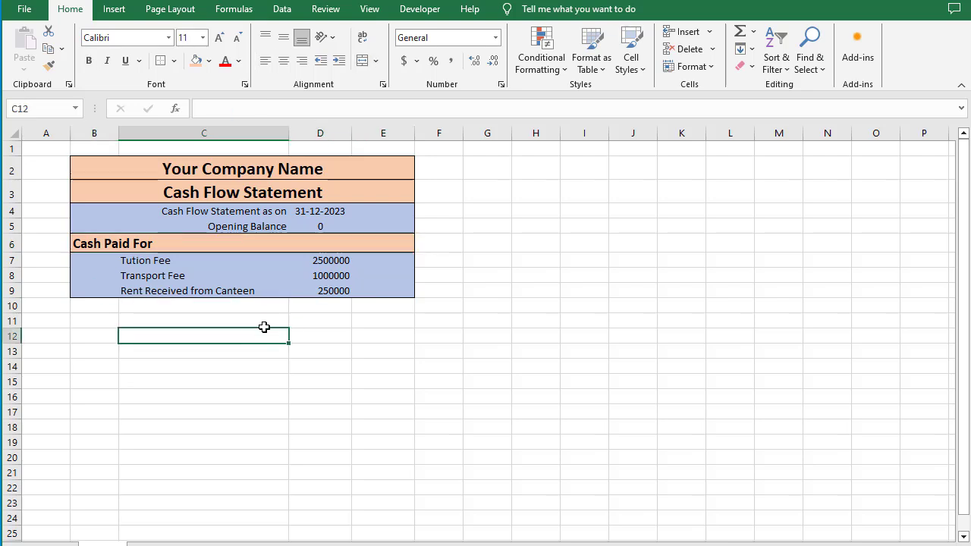
Apply outside borders around the amounts in D7:D9.
left_click(373, 289)
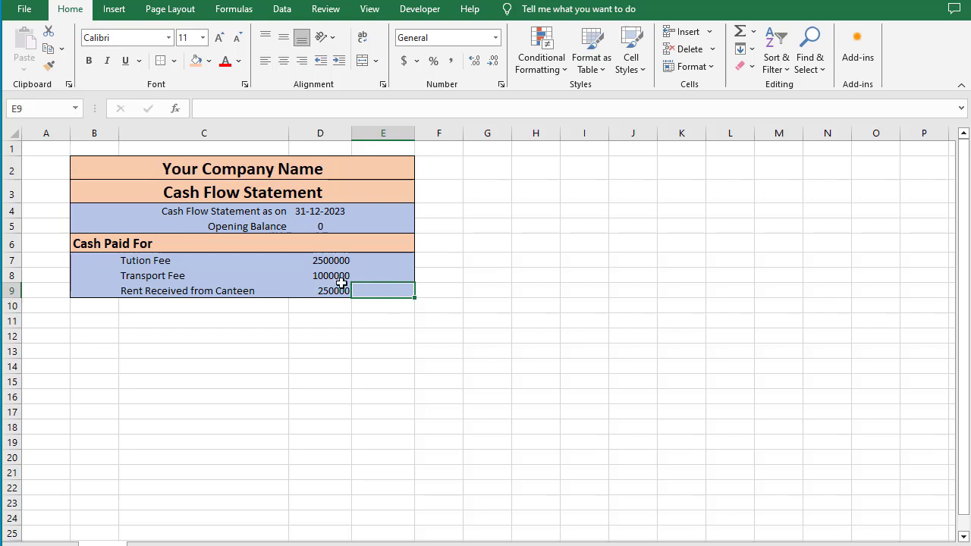
left_click(324, 265)
left_click_drag(323, 265, 325, 293)
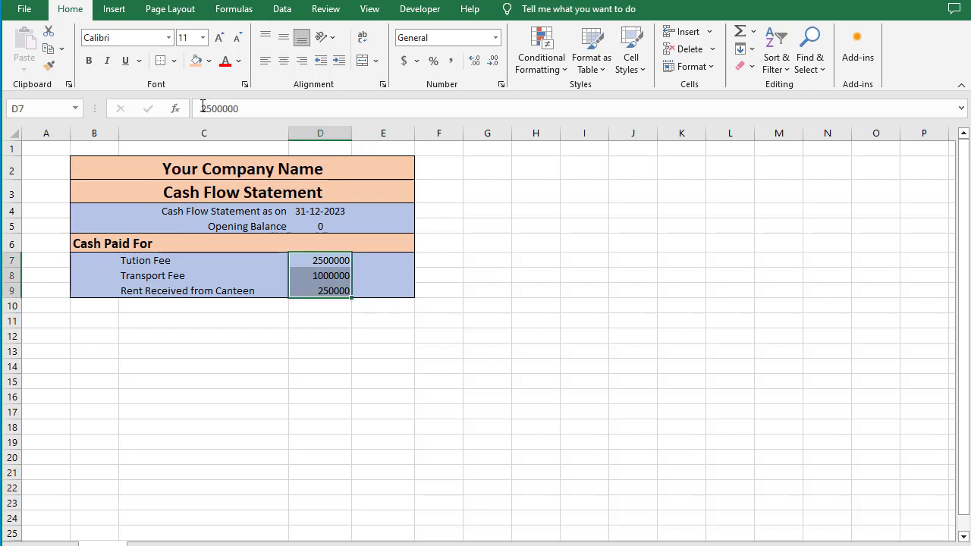
left_click(161, 66)
left_click(536, 321)
left_click(379, 270)
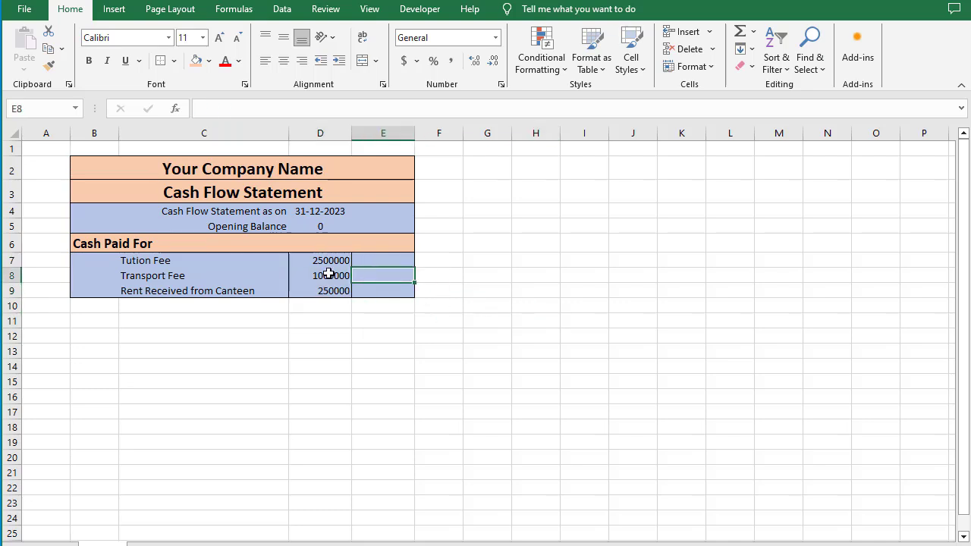
Total the three amounts in cell E9 with the formula =SUM(D7:D9).
left_click(321, 273)
left_click(394, 280)
left_click(378, 291)
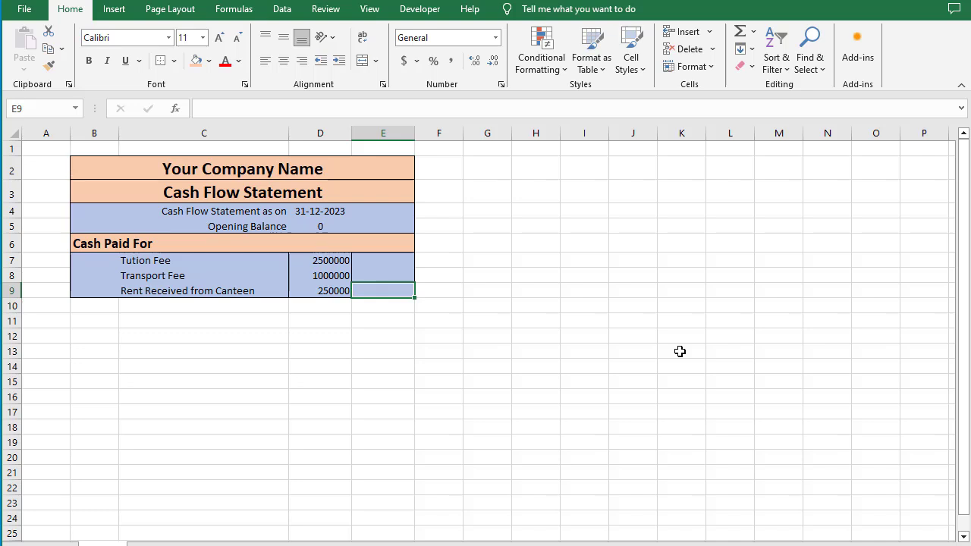
type("=sum")
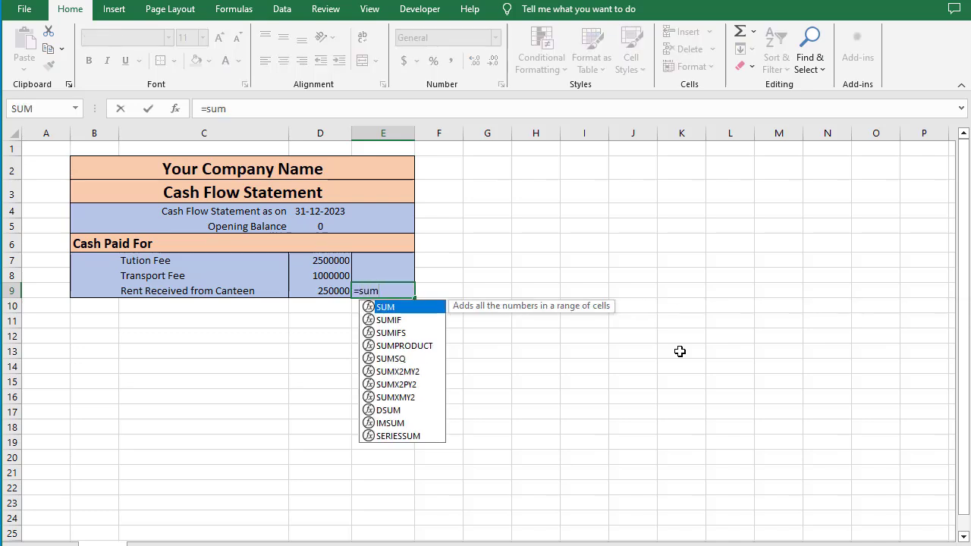
type("(")
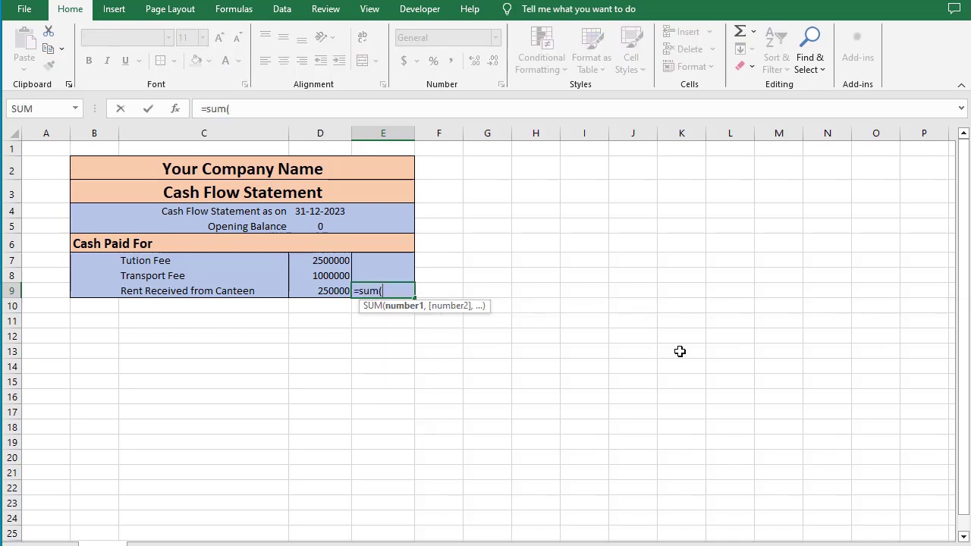
left_click(305, 261)
left_click_drag(307, 272, 311, 284)
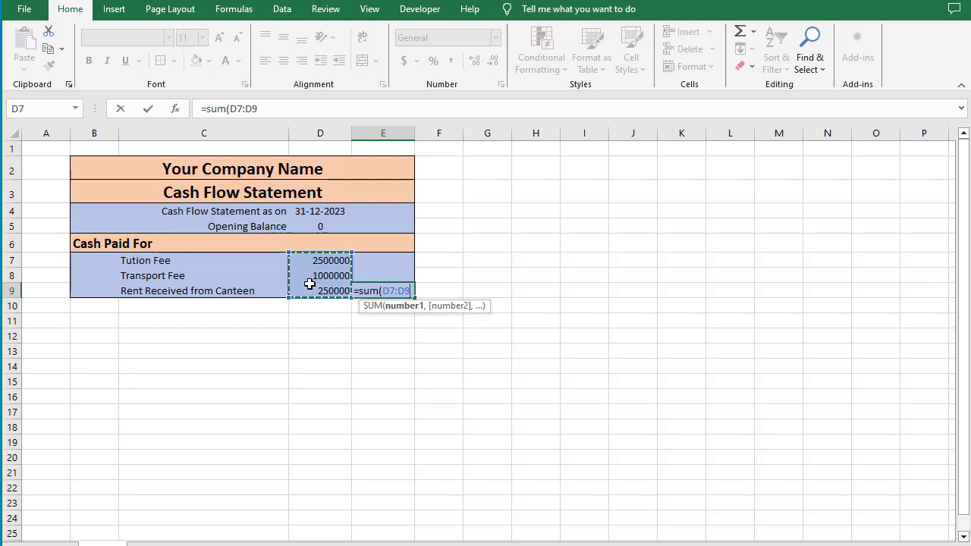
type(")")
key("Return")
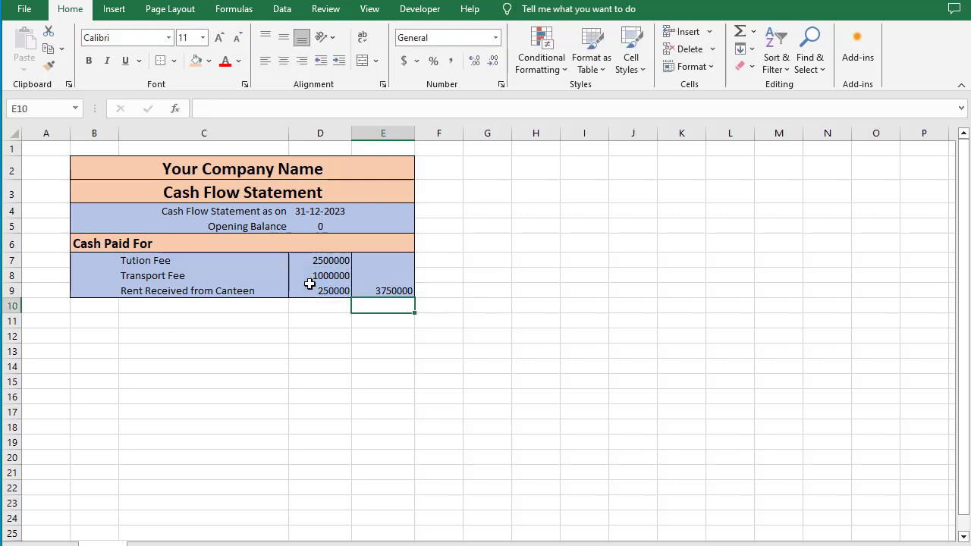
Center the total in cell E9 horizontally.
left_click(394, 293)
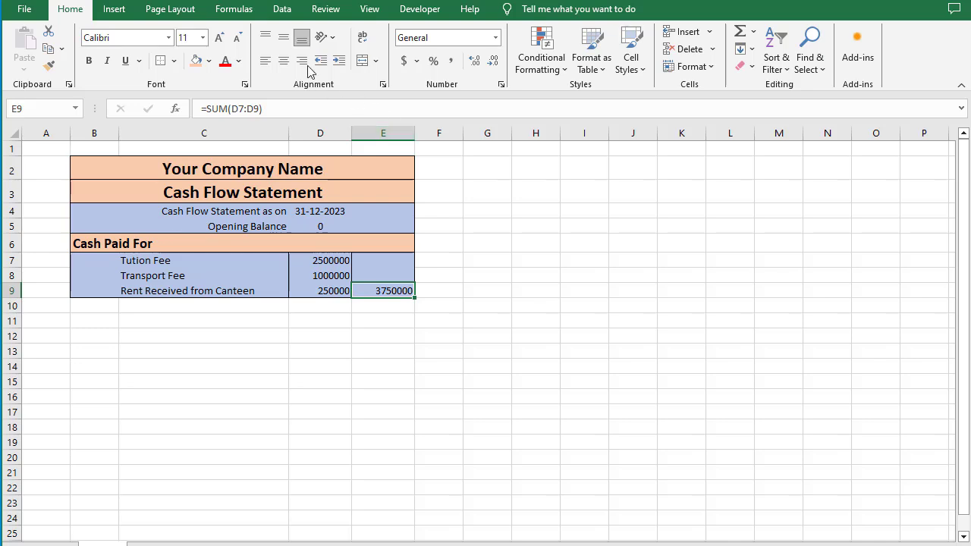
left_click(283, 60)
left_click(440, 327)
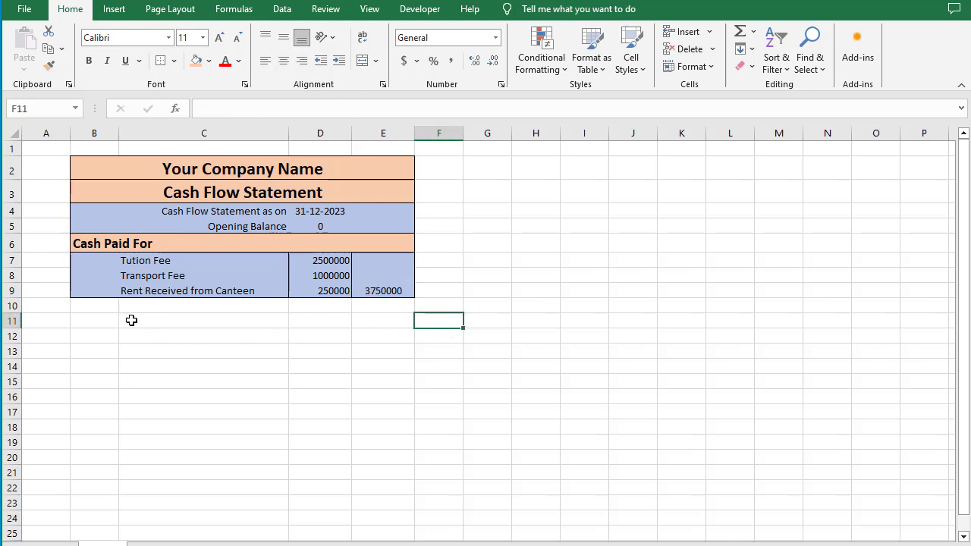
Merge and center cells B10:E10 for a second section heading.
left_click_drag(91, 306, 377, 303)
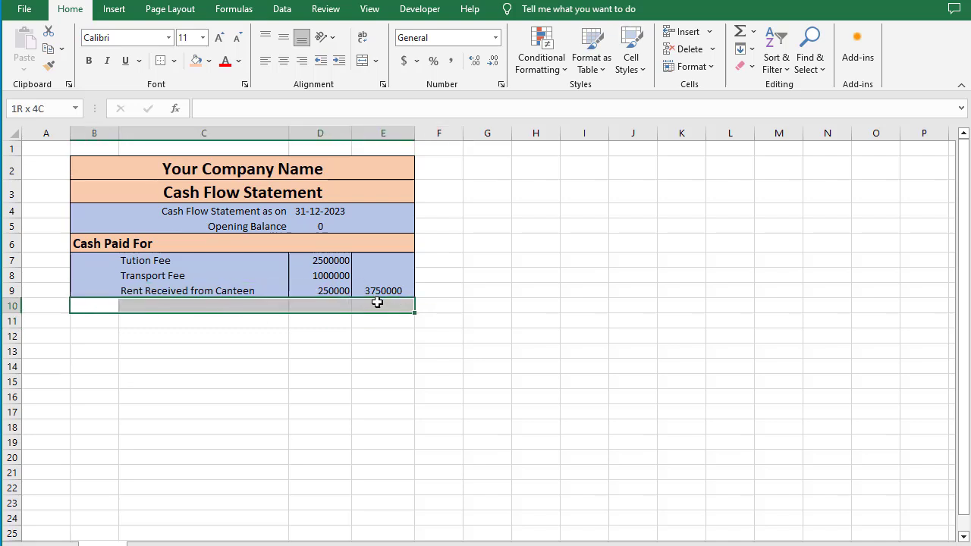
left_click(363, 60)
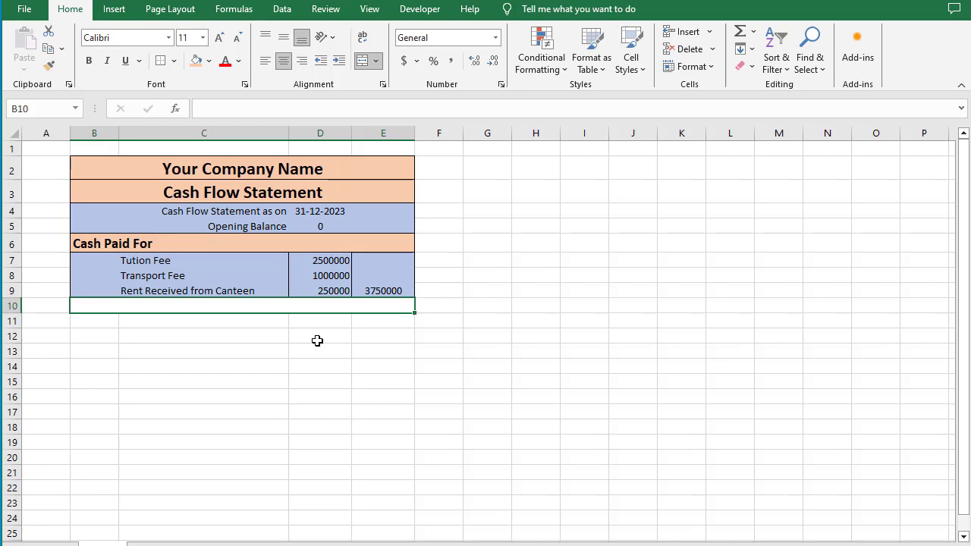
Change the section heading in row 6 to "Cash Received from".
left_click(142, 241)
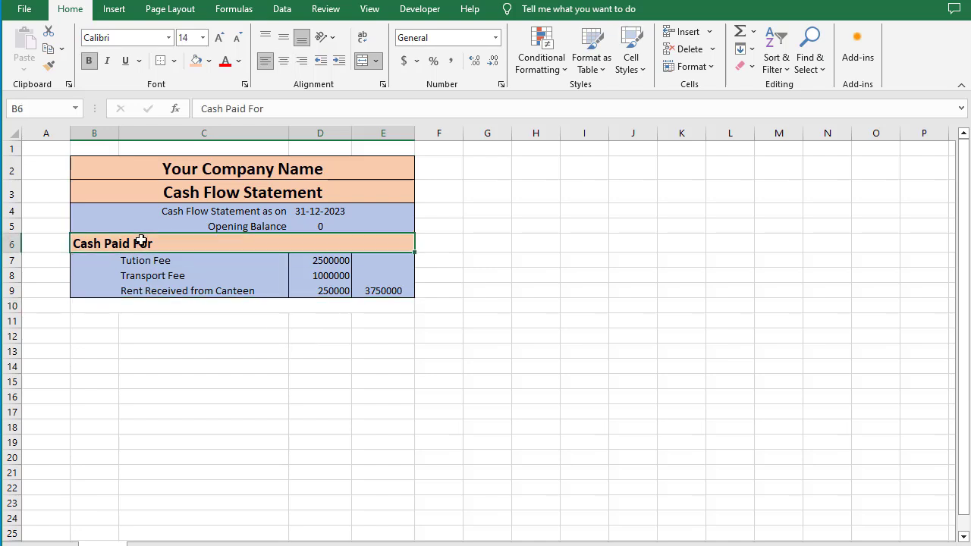
type("Csa")
key("BackSpace")
key("BackSpace")
type("ash ")
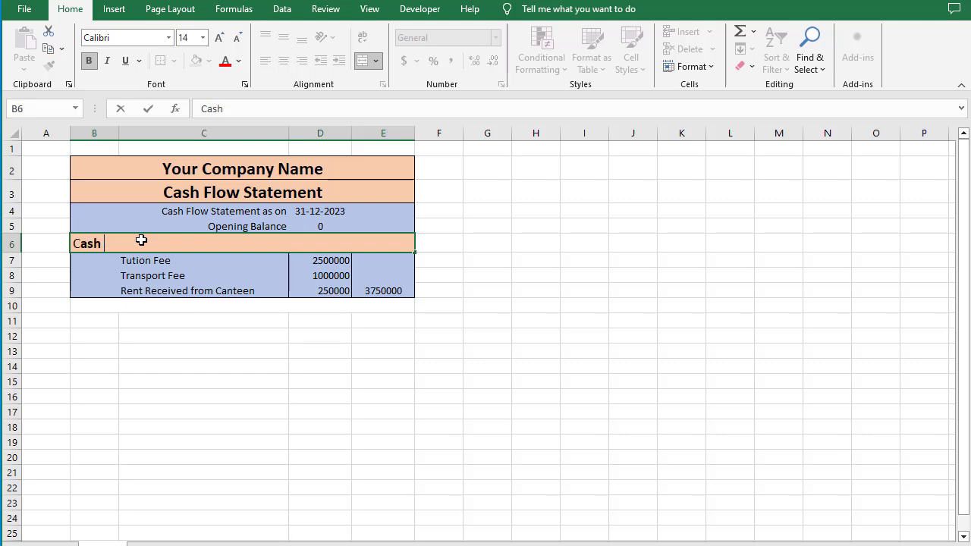
type("Received from")
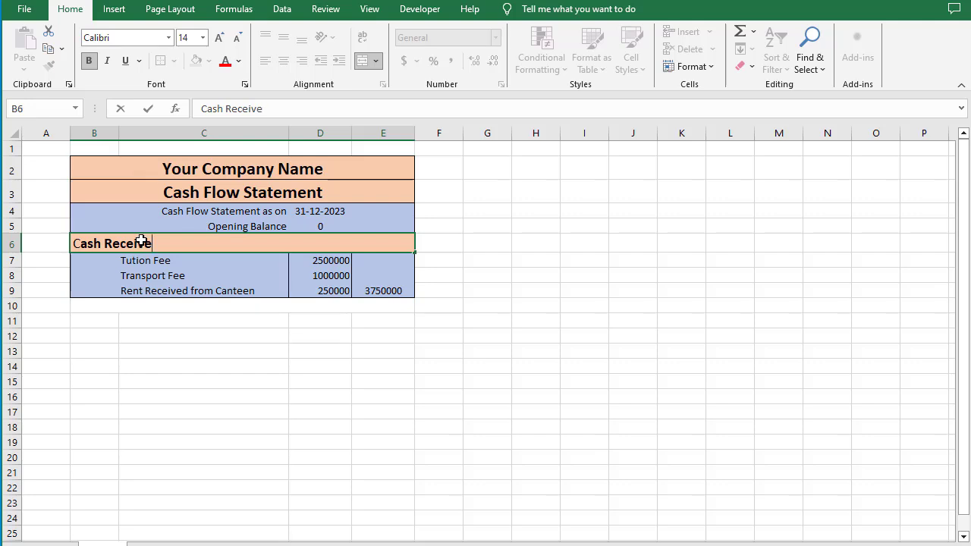
key("Return")
Enter the section heading "Cash Paid for" in the merged row 10.
key("Return")
key("Return")
key("Return")
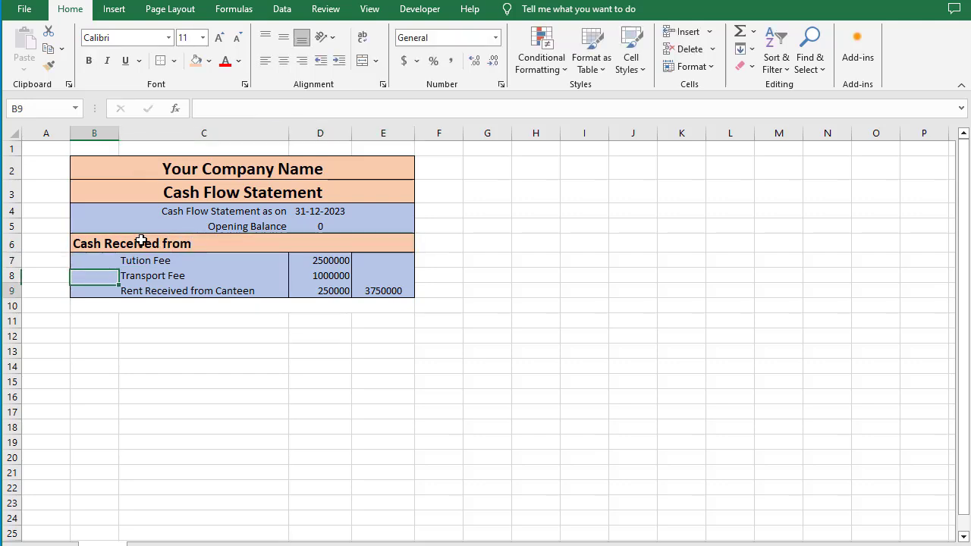
type("Cash ")
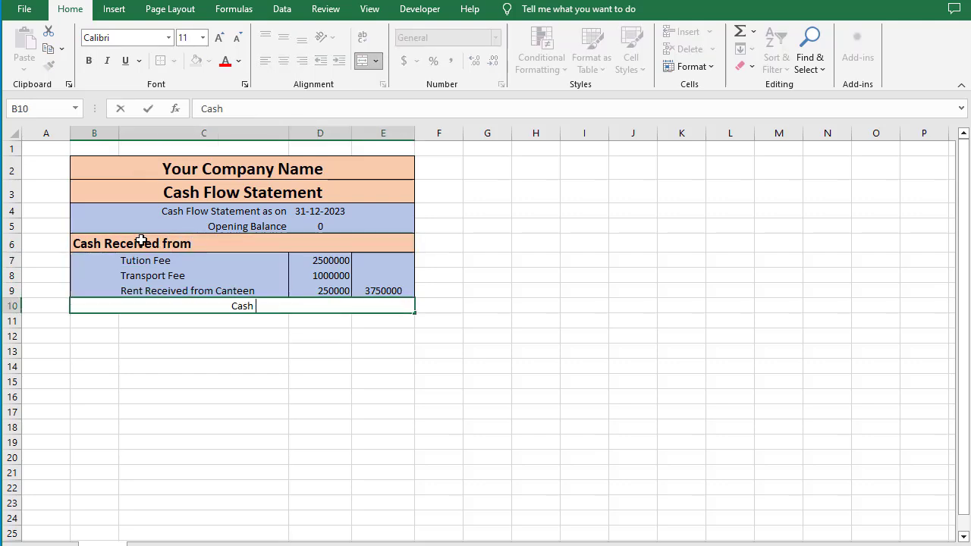
type("Paid for")
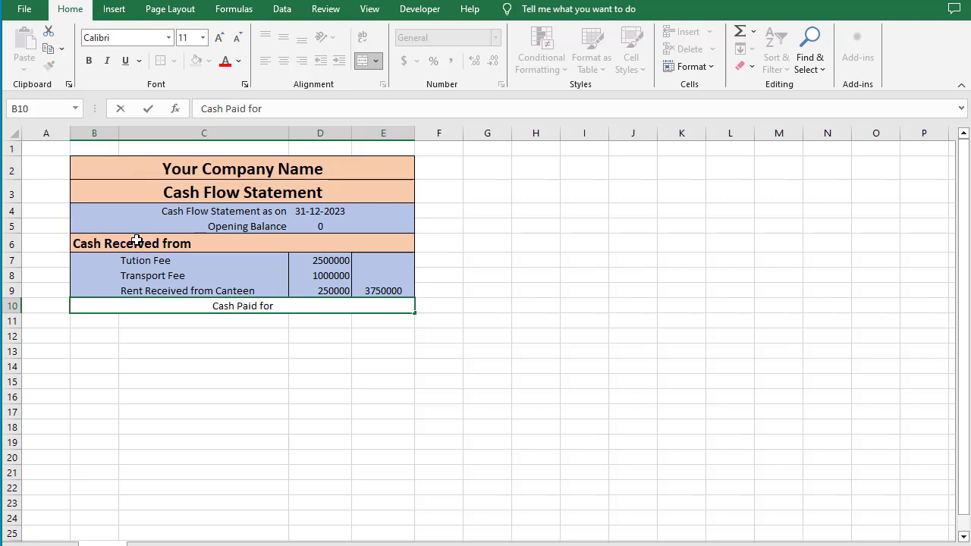
left_click(174, 345)
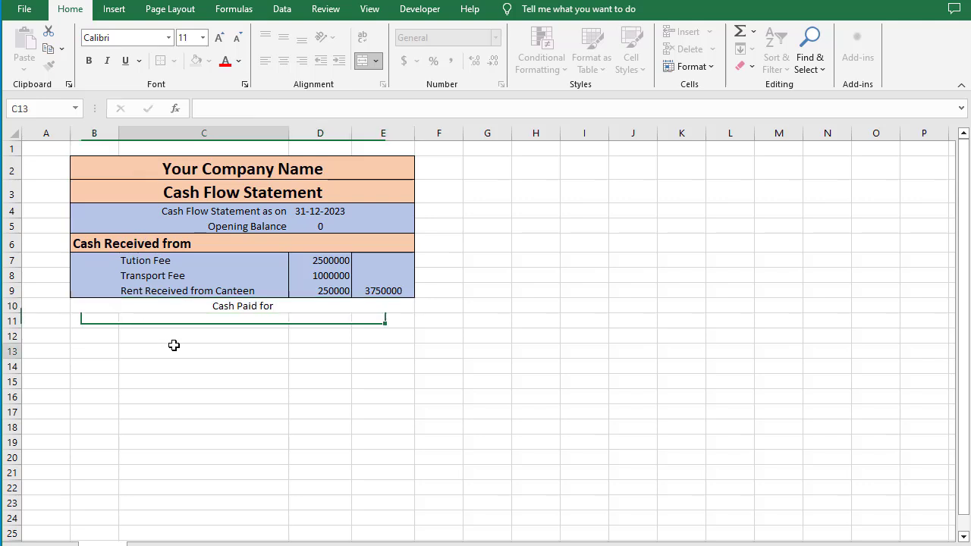
Format the "Cash Paid for" heading in row 10 as left-aligned, bold, size 14 text with the light orange fill.
left_click(211, 314)
left_click(219, 302)
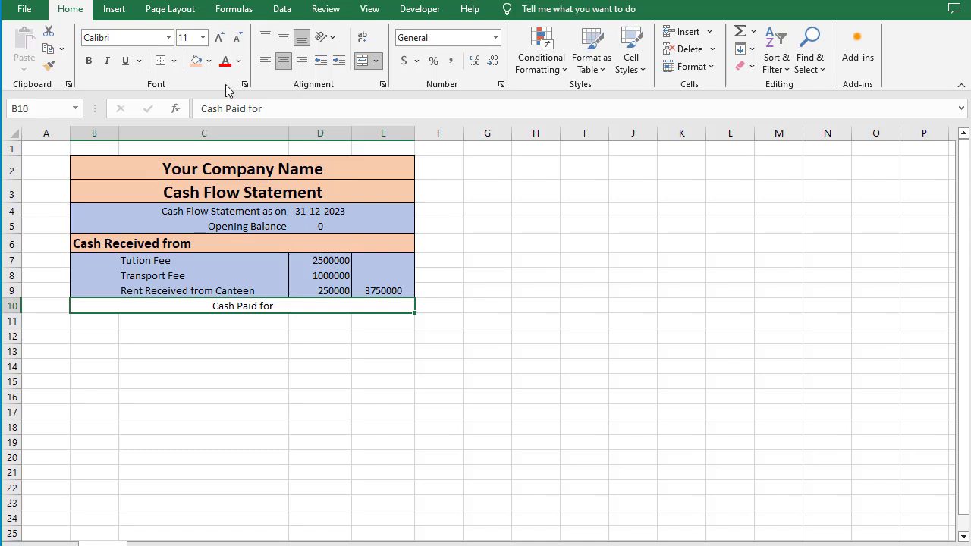
left_click(266, 62)
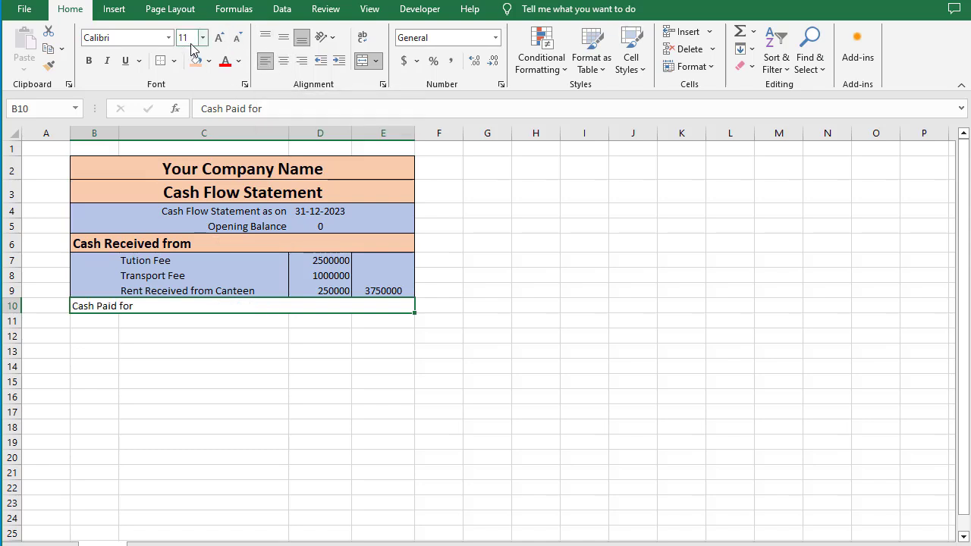
left_click(219, 38)
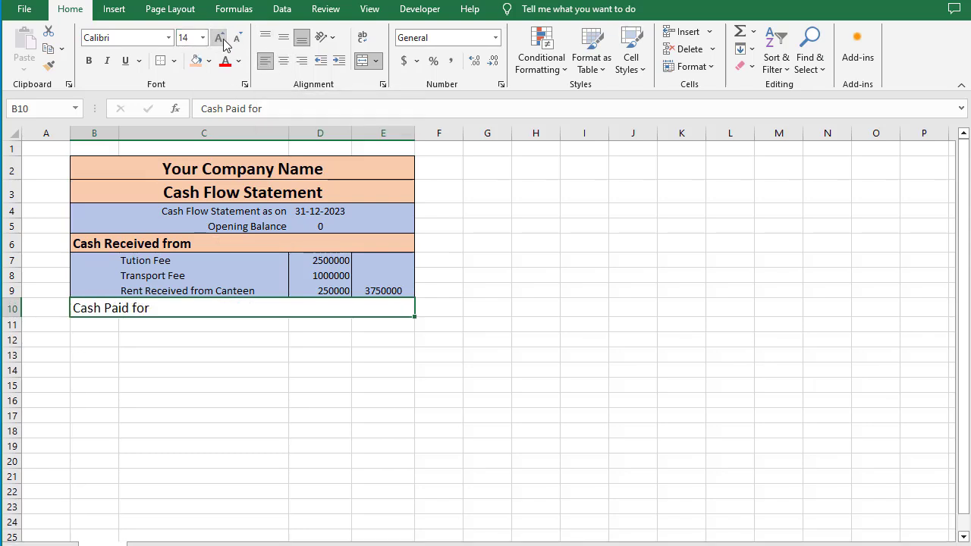
key("ctrl+b")
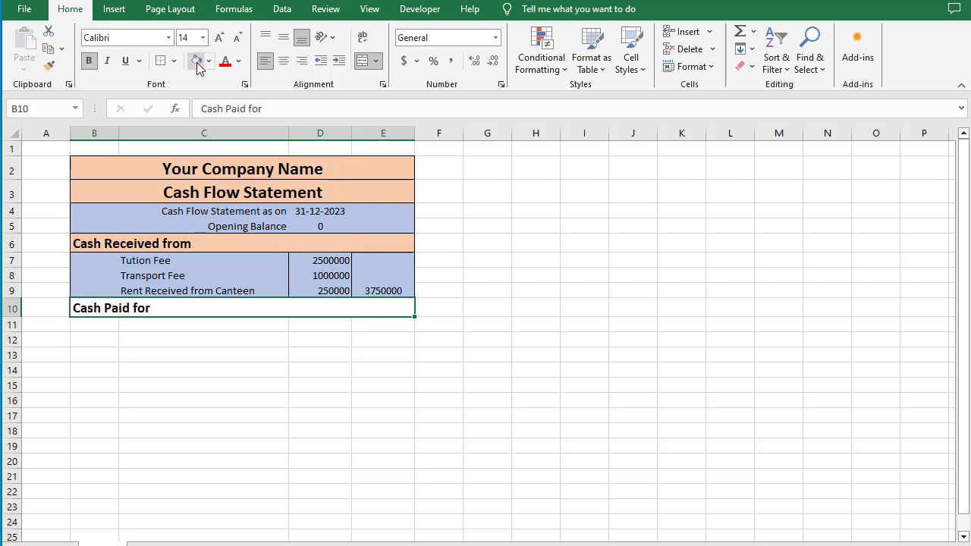
left_click(197, 62)
left_click(332, 338)
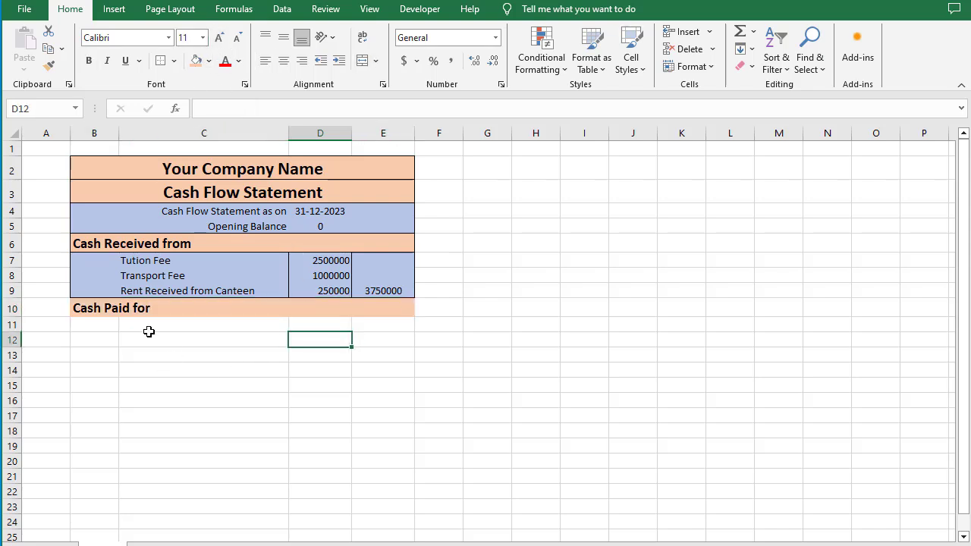
Enter the payment items "Salary", "Entertainment" and "Electricty Bill" in cells C11 to C13.
left_click(149, 331)
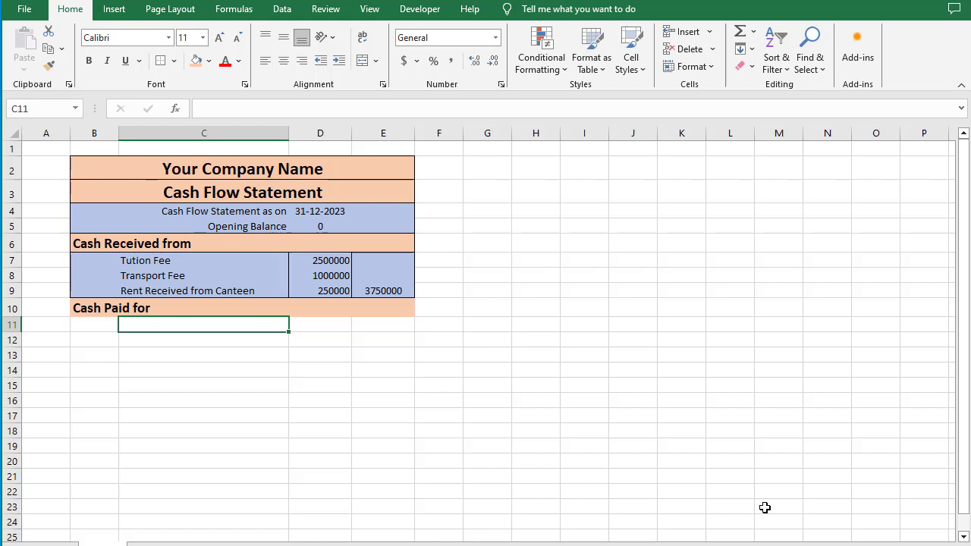
type("SAlary")
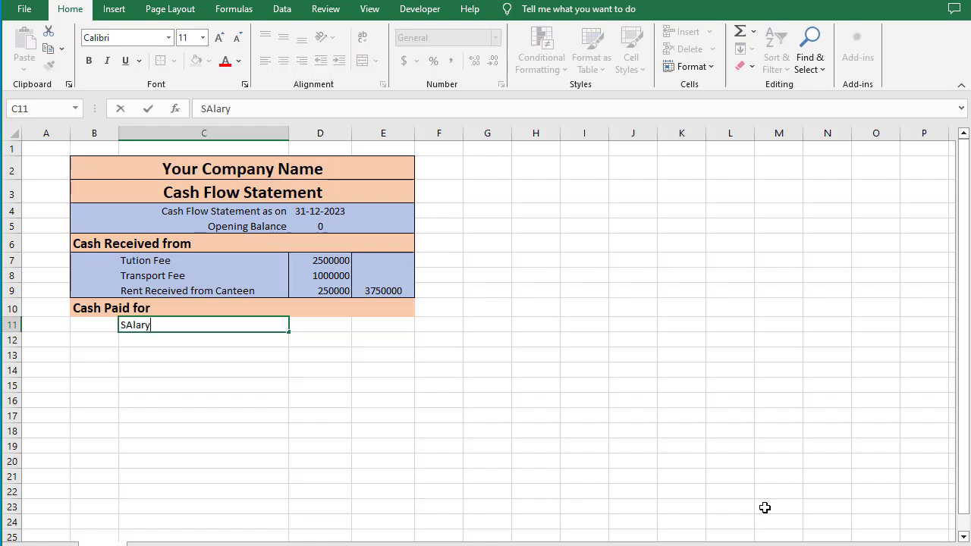
key("Return")
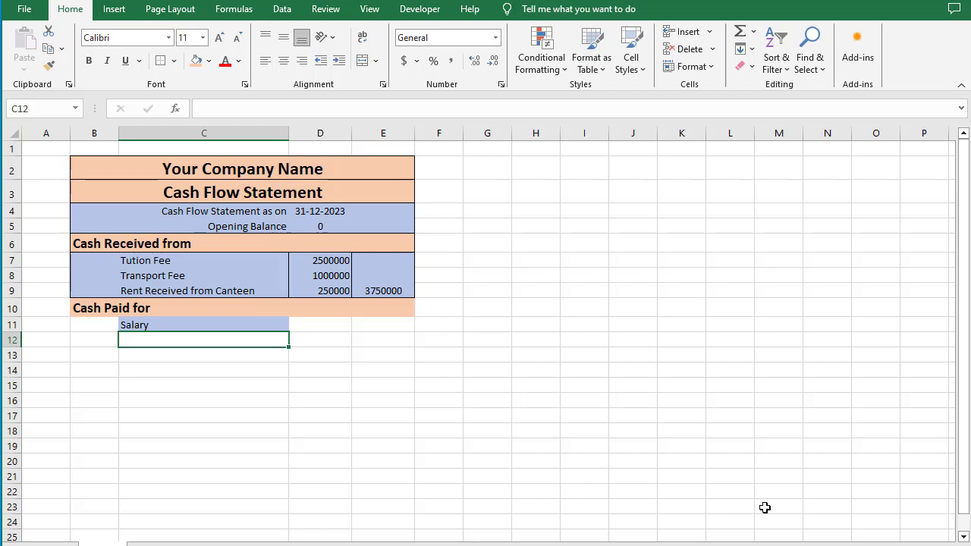
type("Entertain")
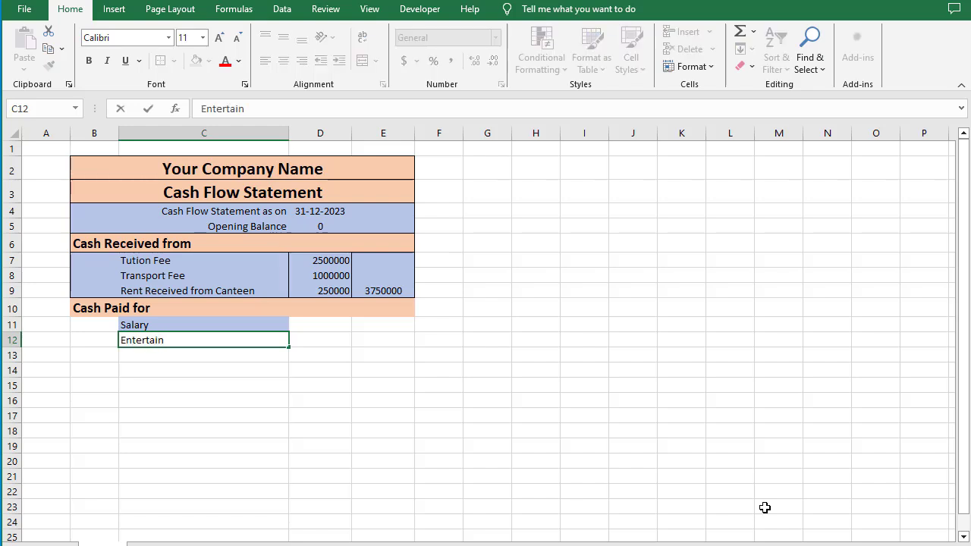
type("ment")
key("Return")
type("Elec")
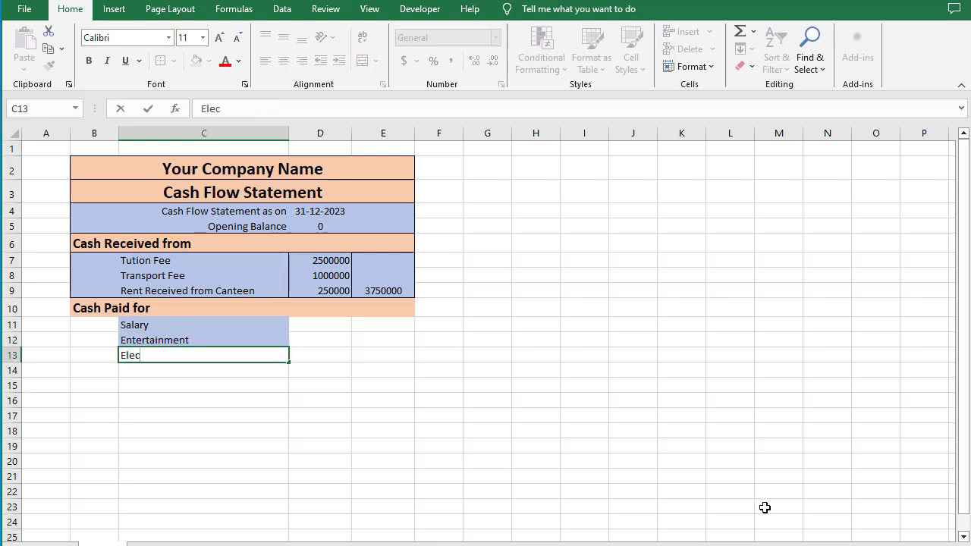
type("tricty Bill")
key("Return")
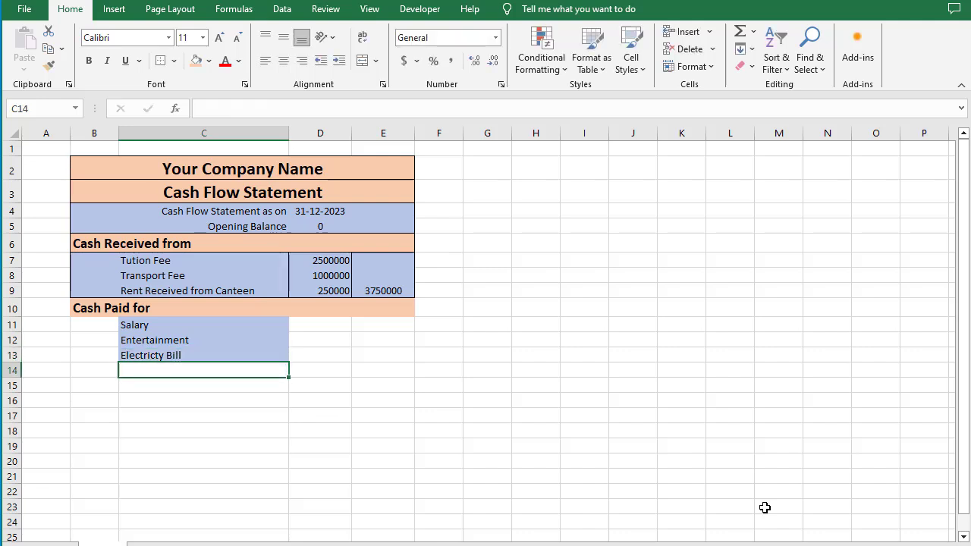
Enter the payment items "Administrative Expense", "Fuel for Generator" and "Royalty" in cells C14 to C16.
type("Administrati")
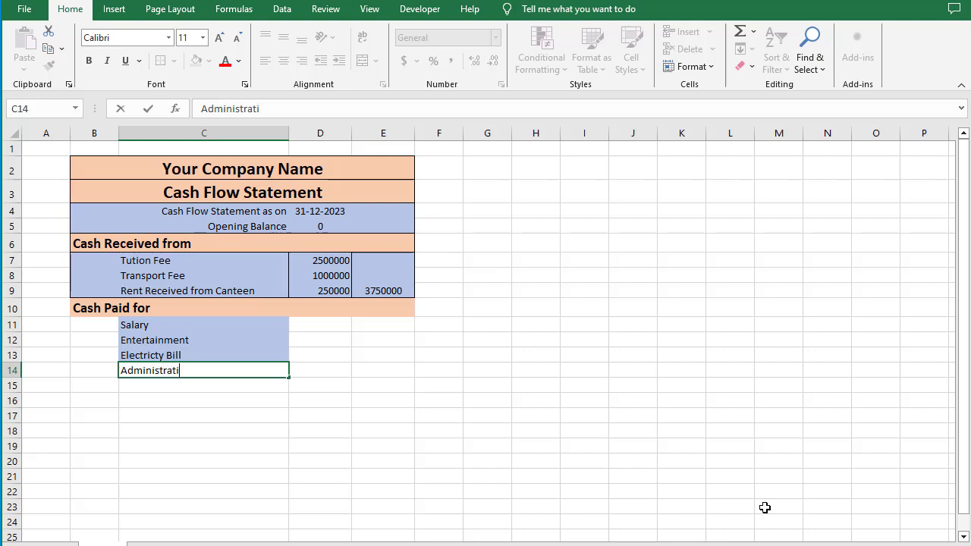
type("ve Expense")
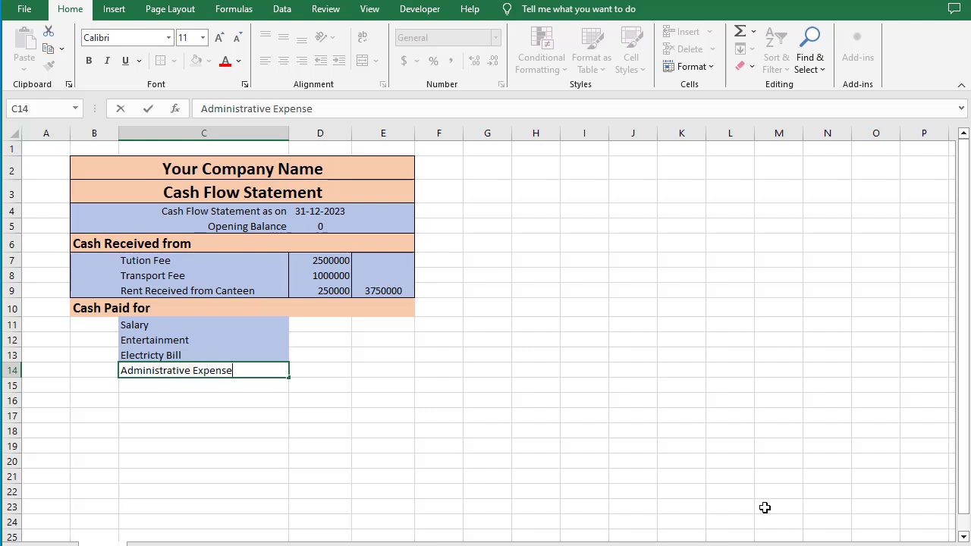
key("Return")
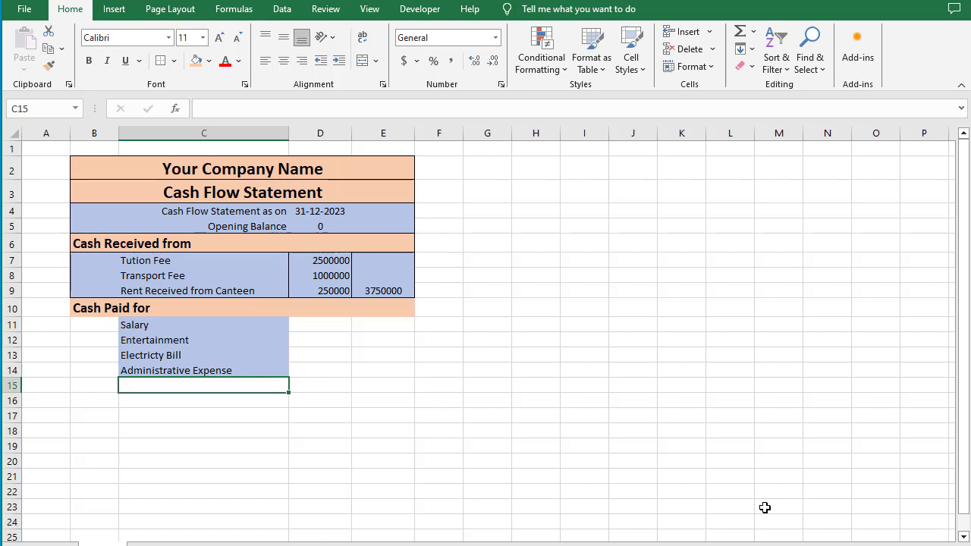
type("Fuel f")
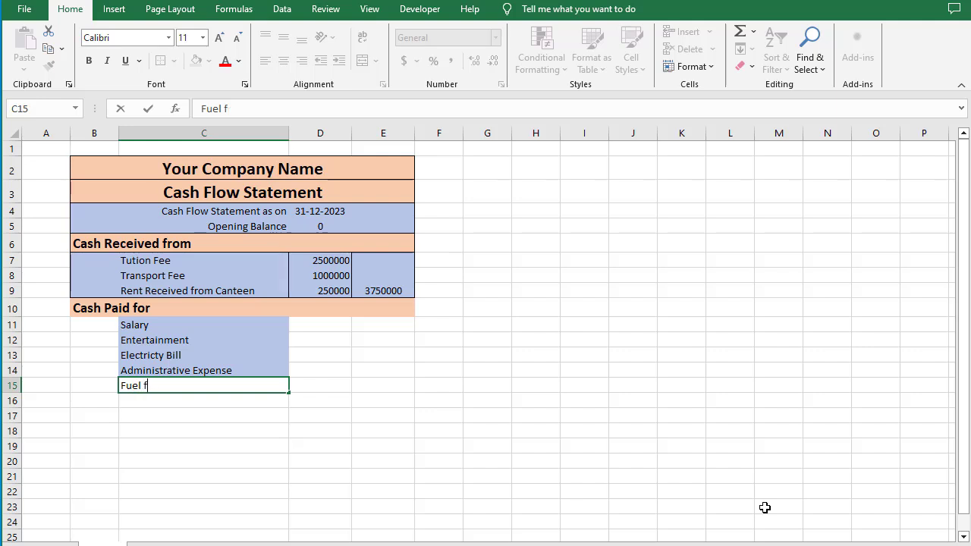
type("or Generator")
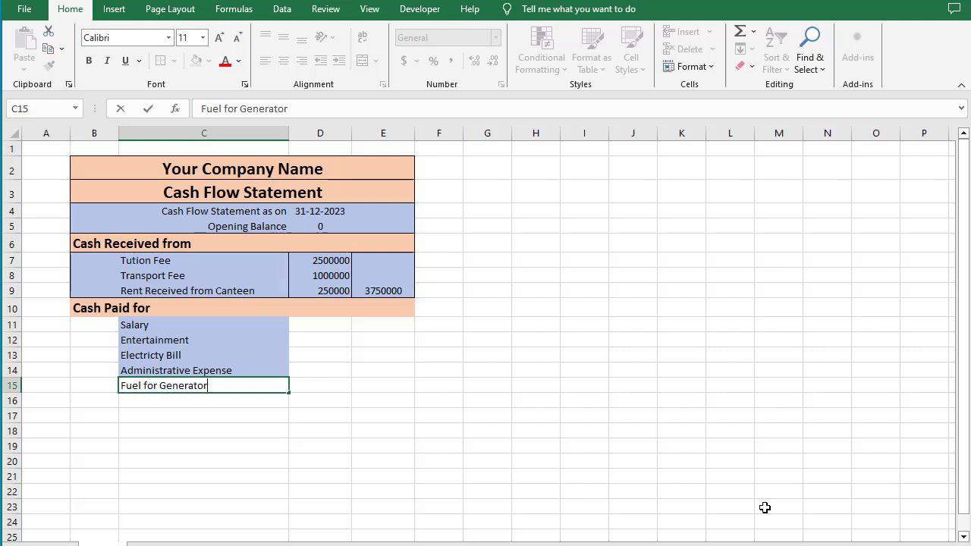
key("Return")
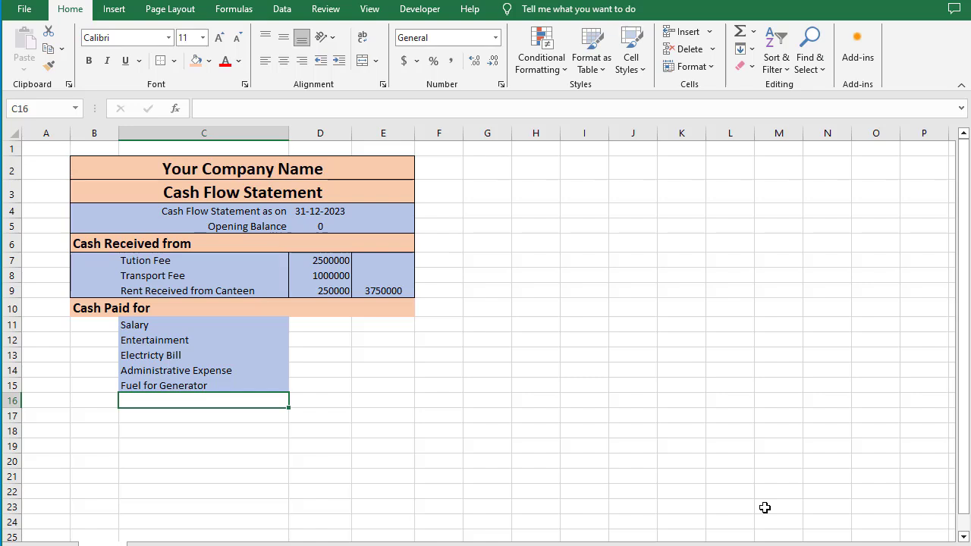
type("Royalty")
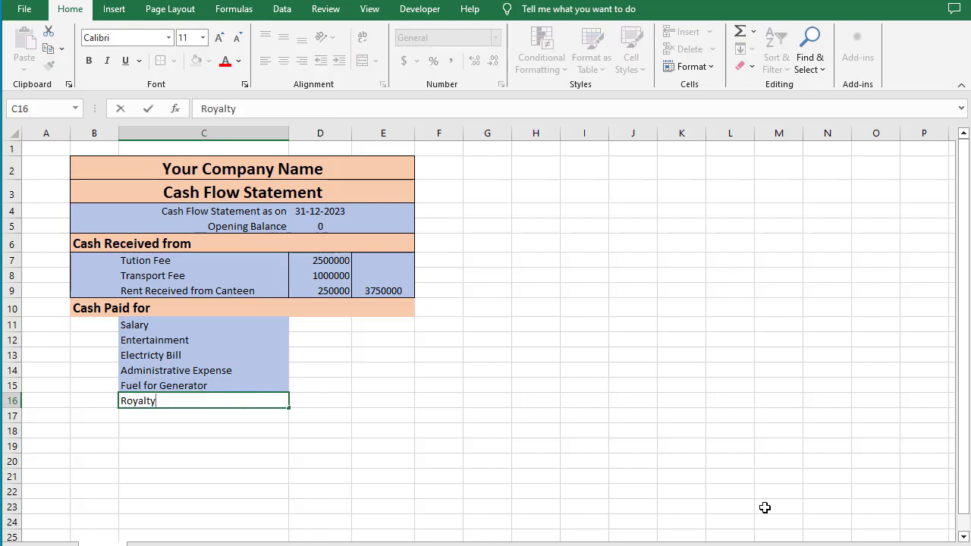
key("Return")
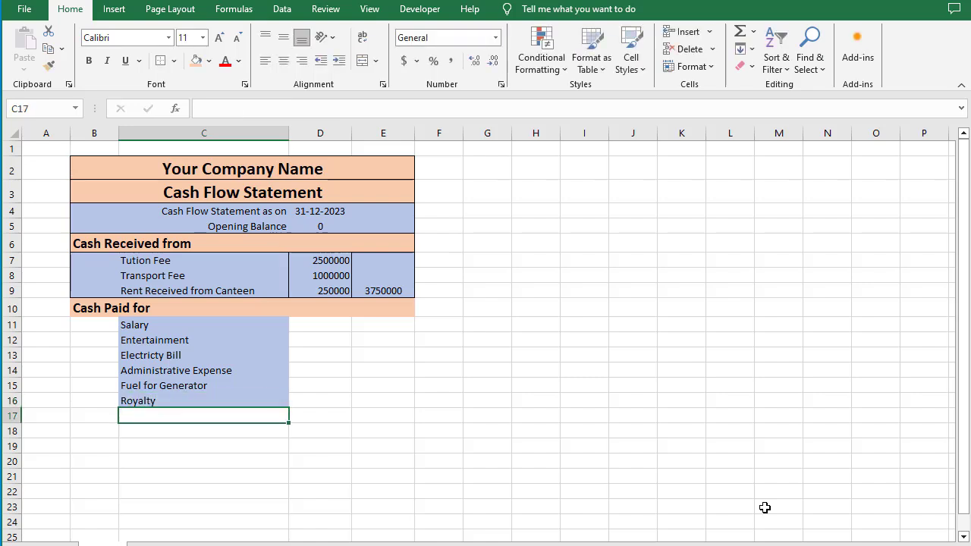
Enter the amounts 500000 for Salary, 75000 for Entertainment and 250000 for the electricity bill in column D.
left_click(303, 320)
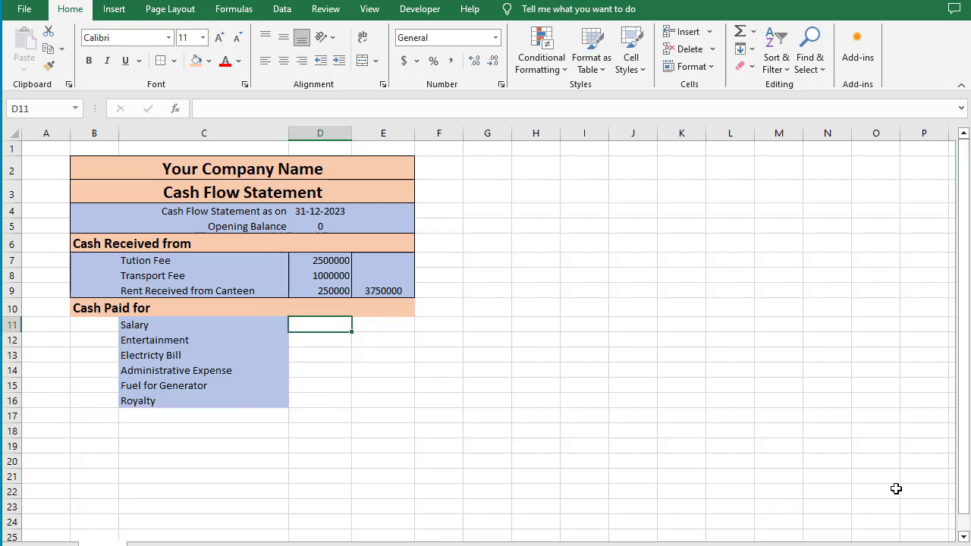
type("500000")
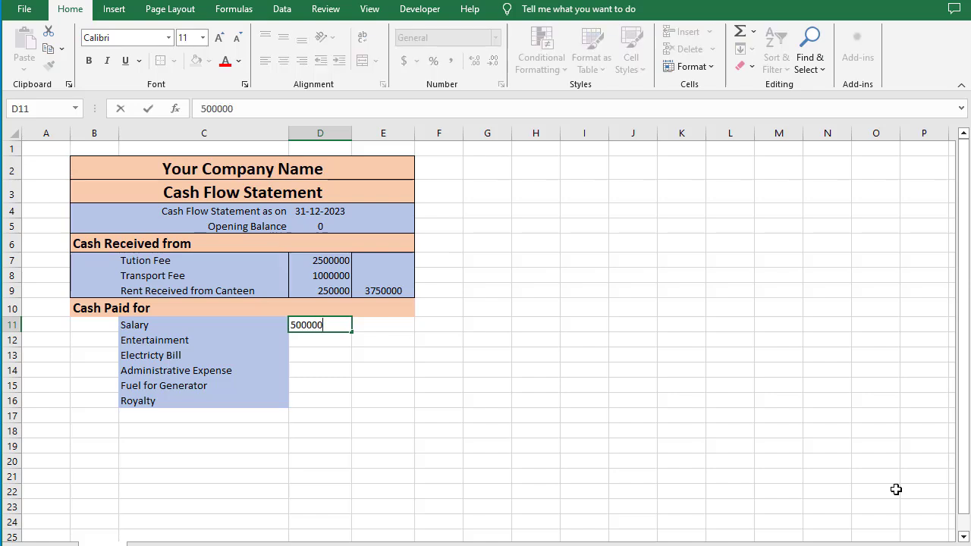
key("Return")
type("150")
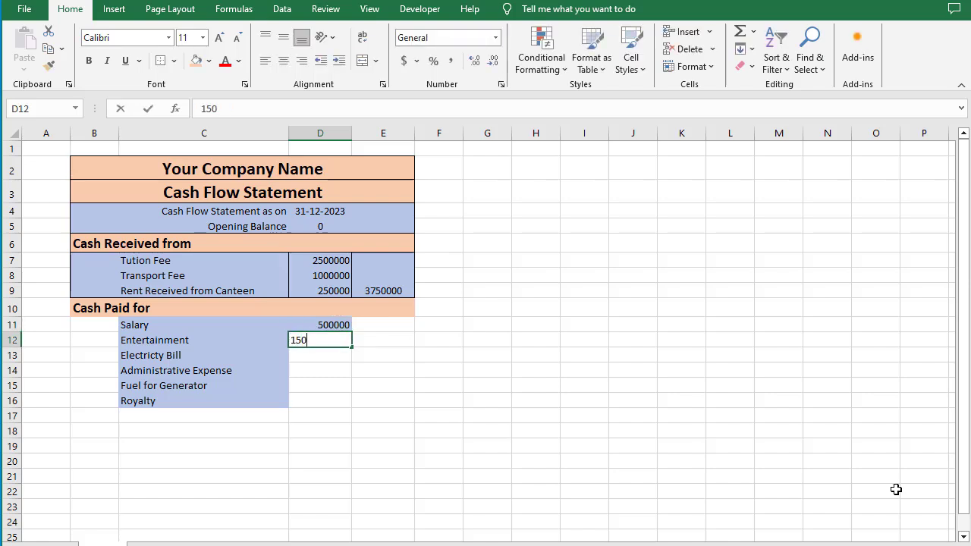
key("BackSpace")
key("BackSpace")
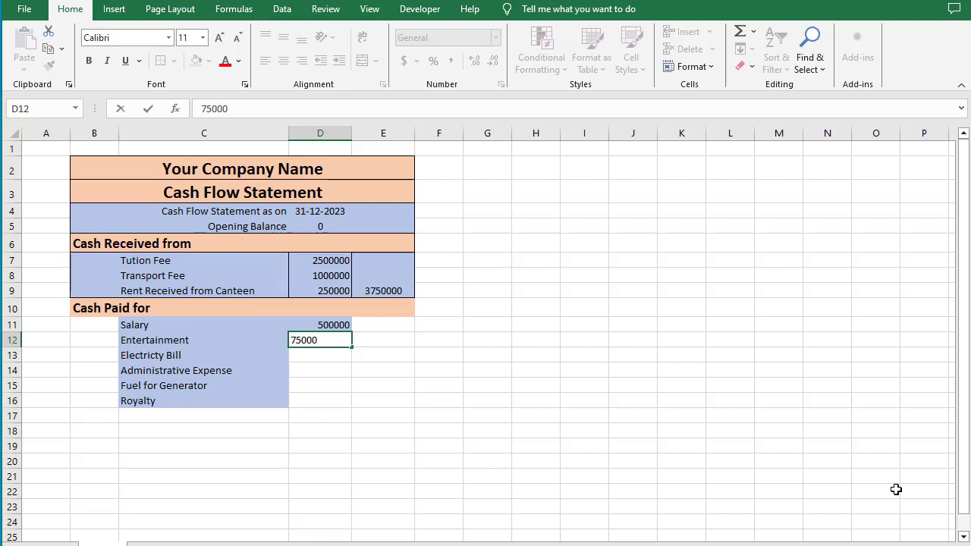
key("Return")
type("250000")
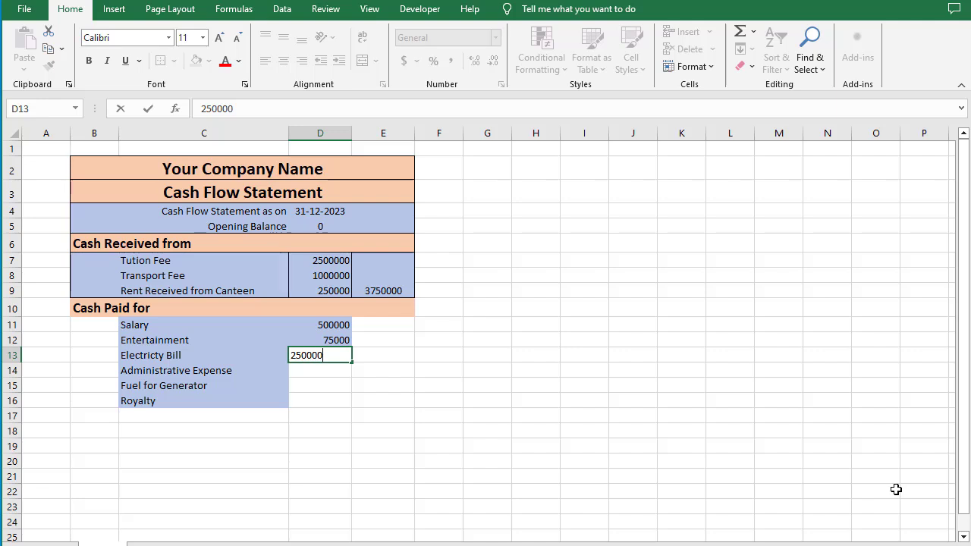
key("Return")
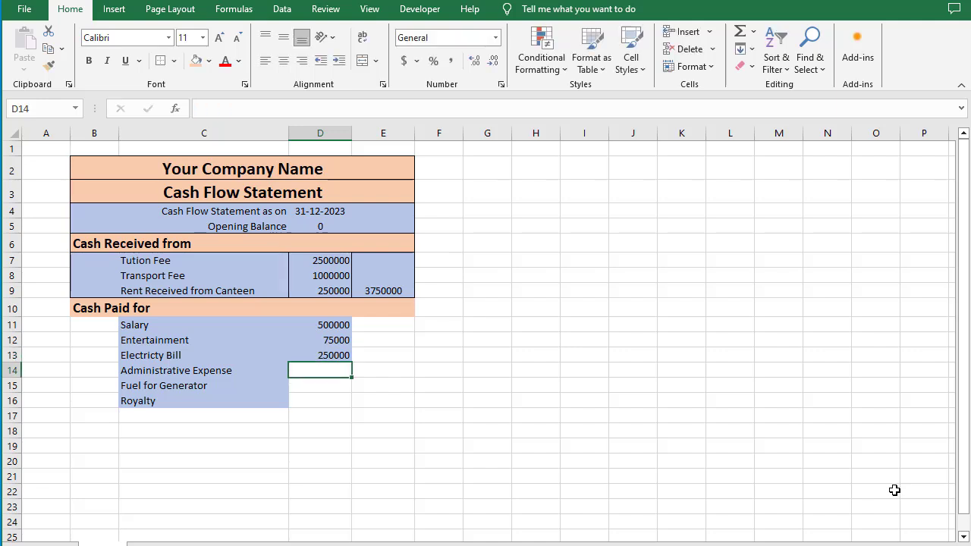
Enter the amounts 150000 for Administrative Expense, 50000 for Fuel for Generator and 500000 for Royalty in column D.
type("15000")
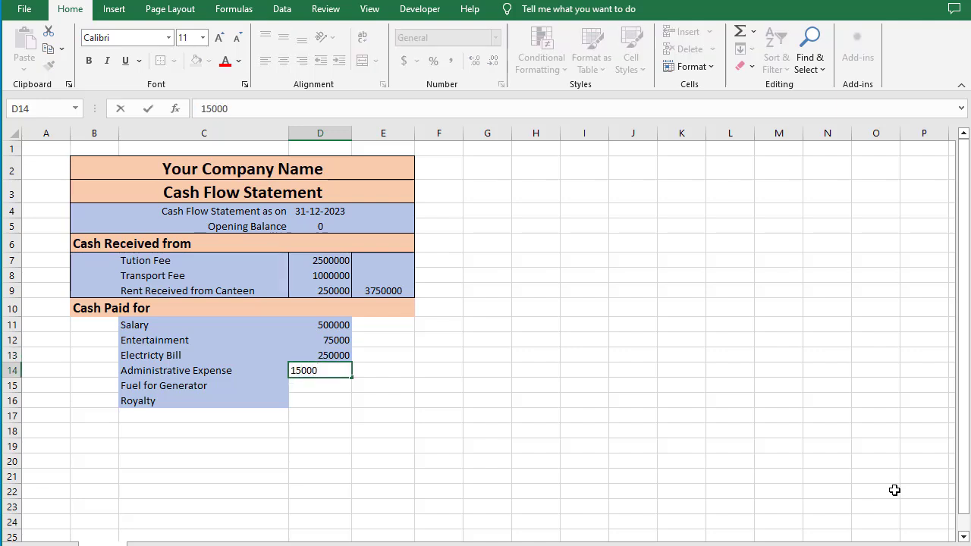
type("0")
key("Return")
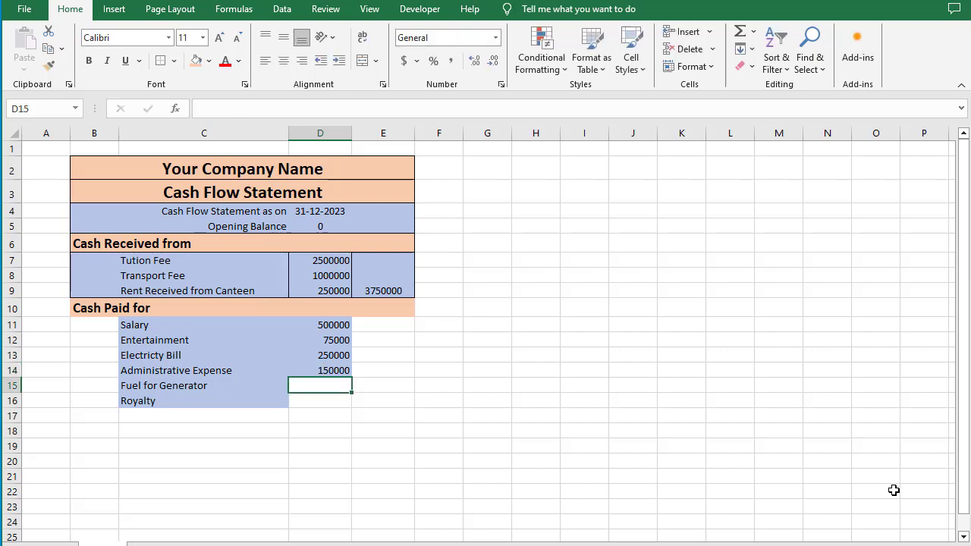
type("50000")
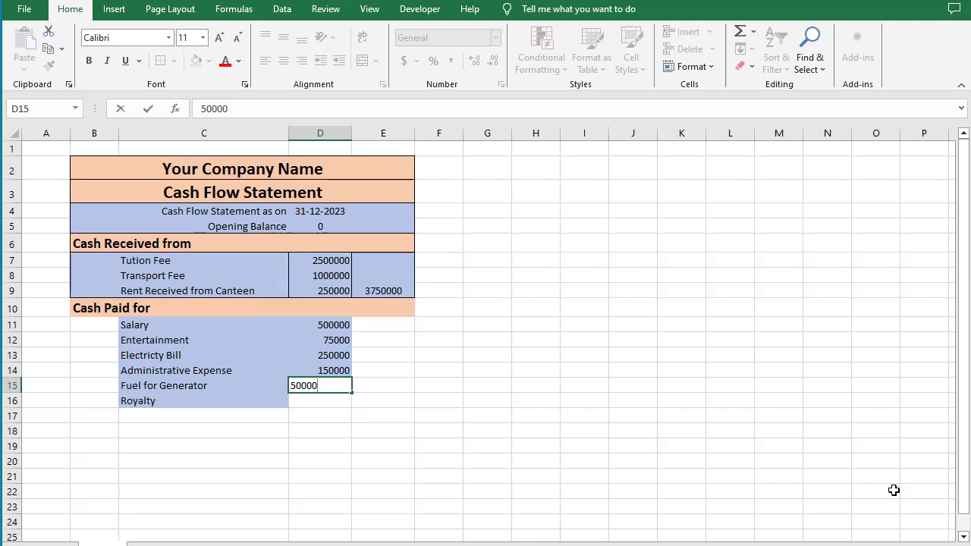
key("Return")
type("500000")
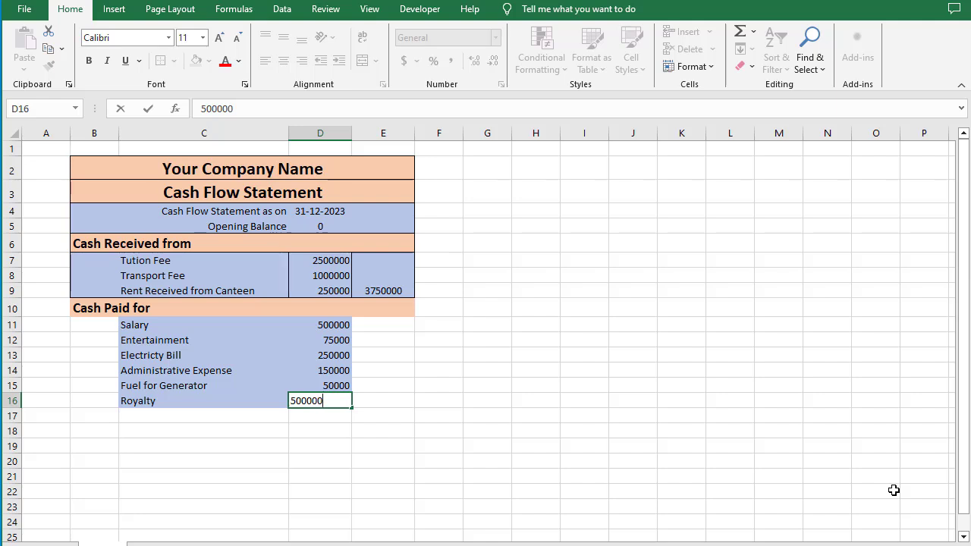
key("Tab")
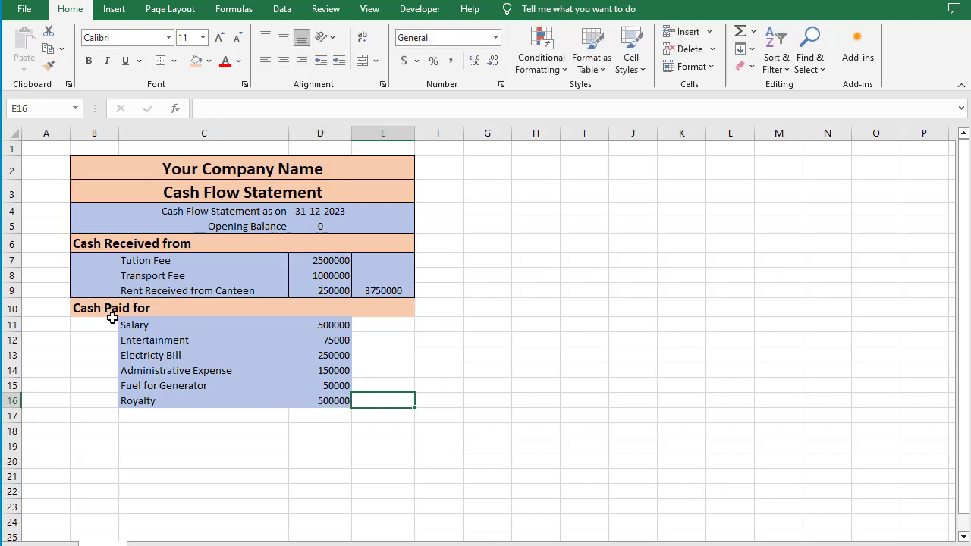
Fill the payment rows B11:E16 with the same light blue as the cash received rows.
mouse_move(101, 319)
left_mouse_down()
mouse_move(336, 372)
mouse_move(406, 409)
mouse_move(386, 399)
left_mouse_up()
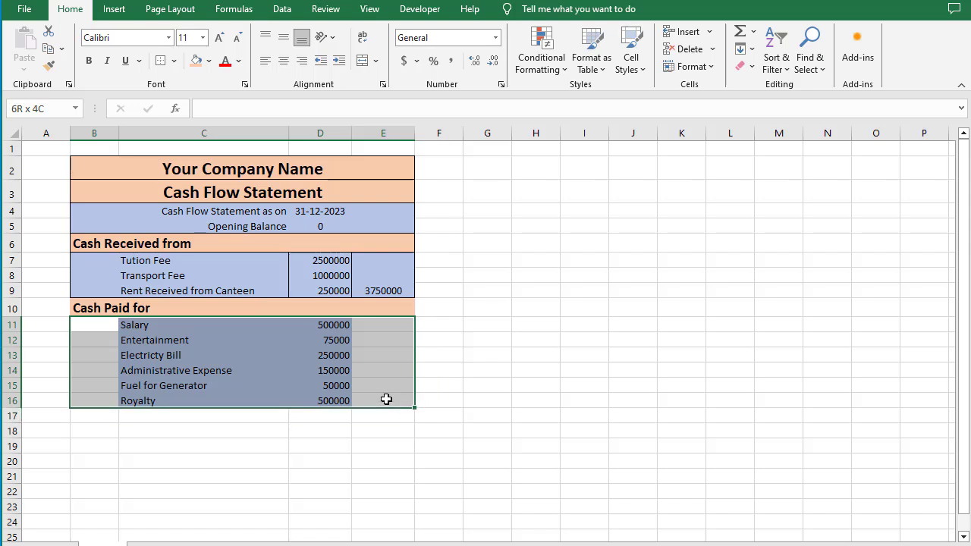
left_click(210, 63)
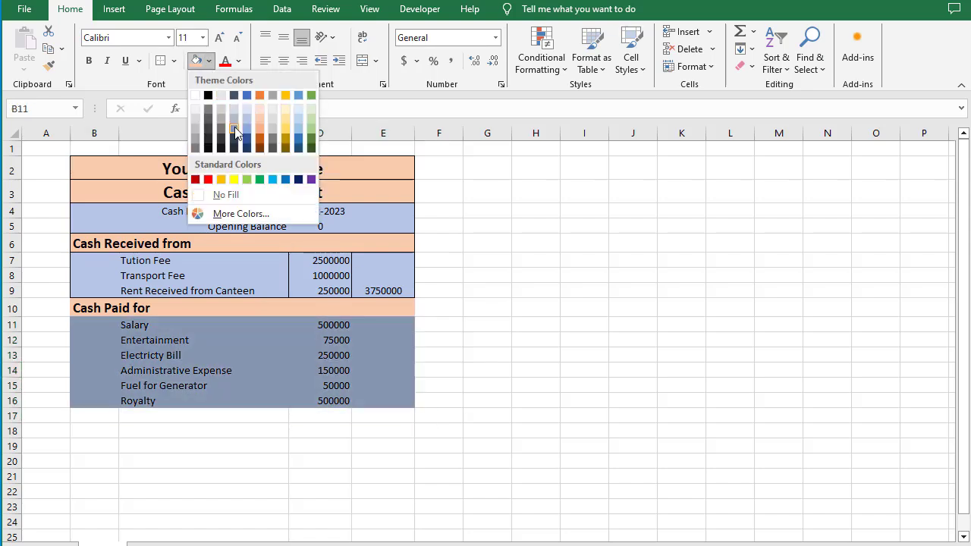
left_click(245, 124)
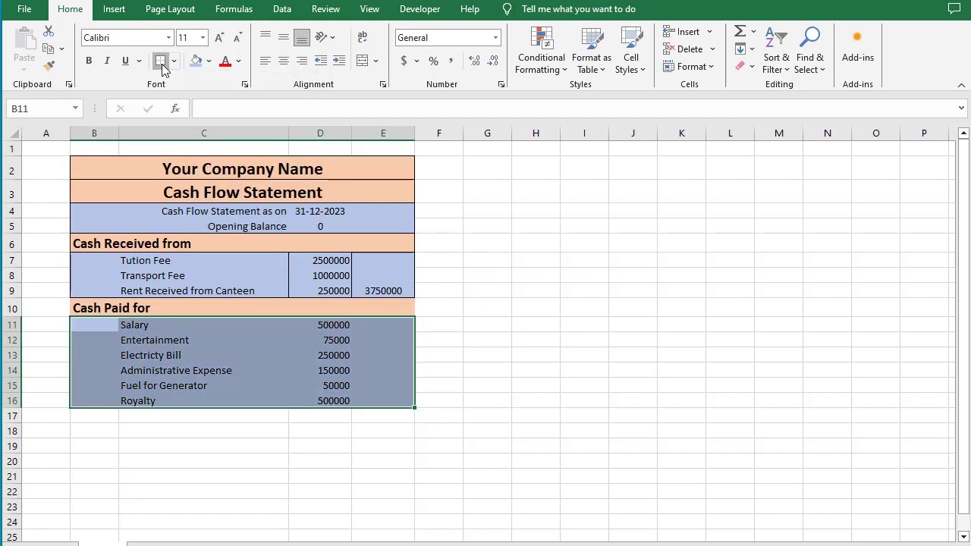
Add outside borders around the payment block B11:E16 and around its amounts in D11:D16.
left_click(542, 370)
left_click_drag(306, 325, 304, 395)
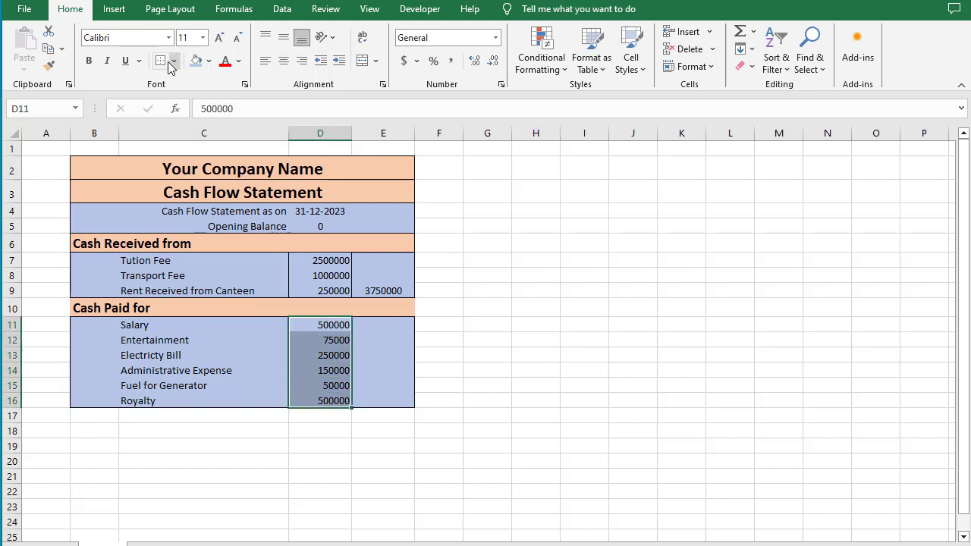
left_click(508, 338)
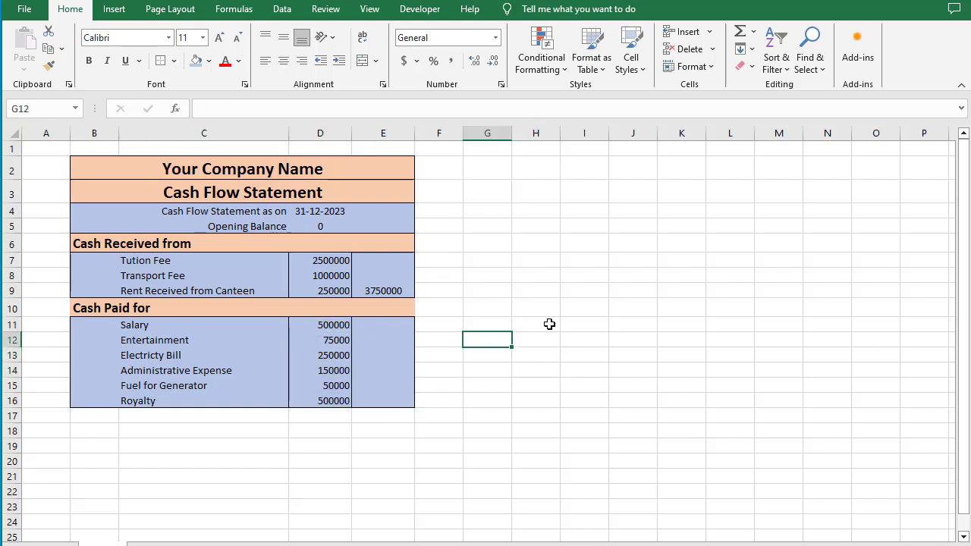
Total the cash payments in E16 with the formula =SUM(D11:D16).
left_click(392, 399)
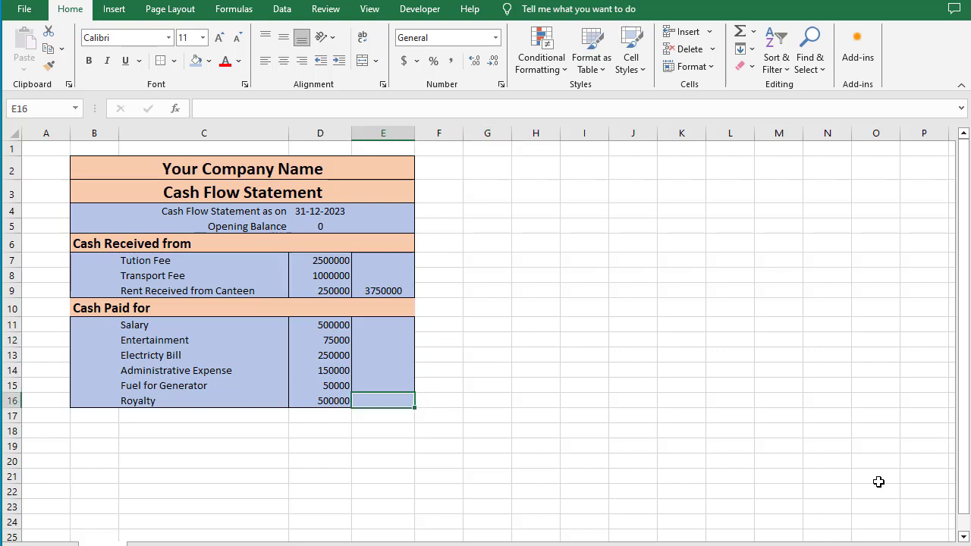
type("=")
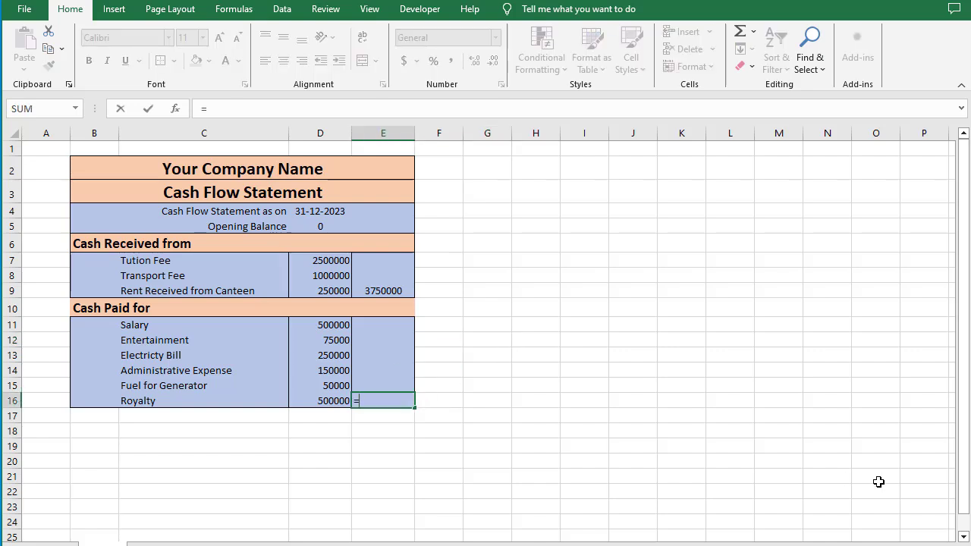
type("sum")
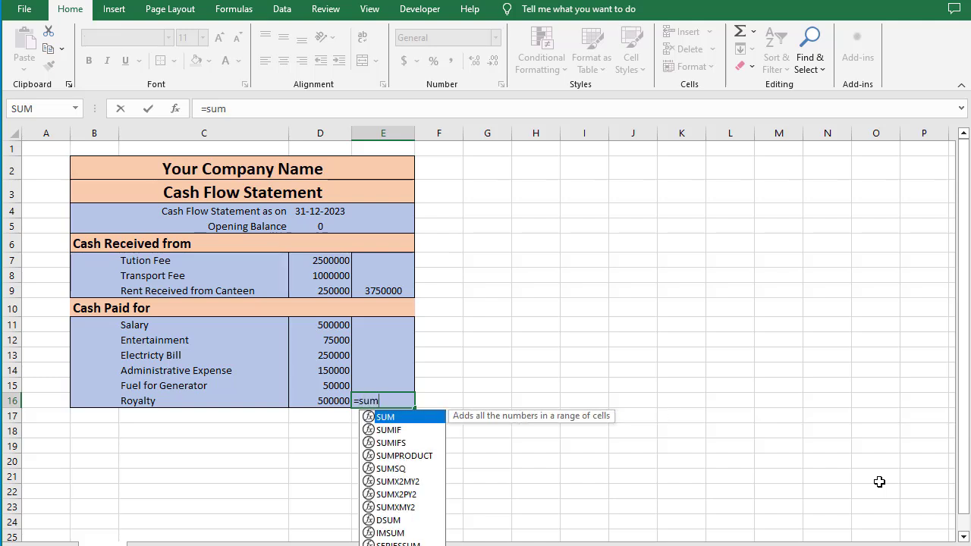
type("(")
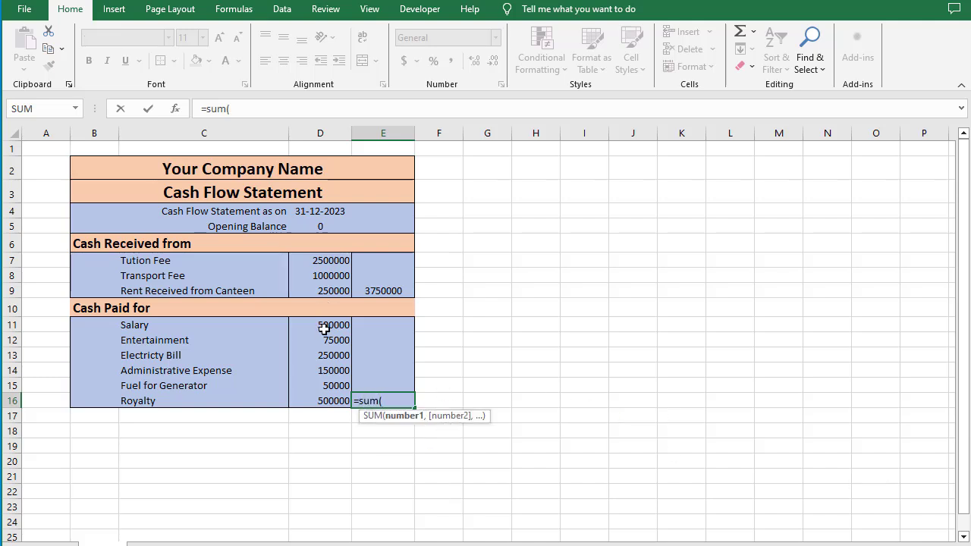
left_click_drag(324, 328, 334, 401)
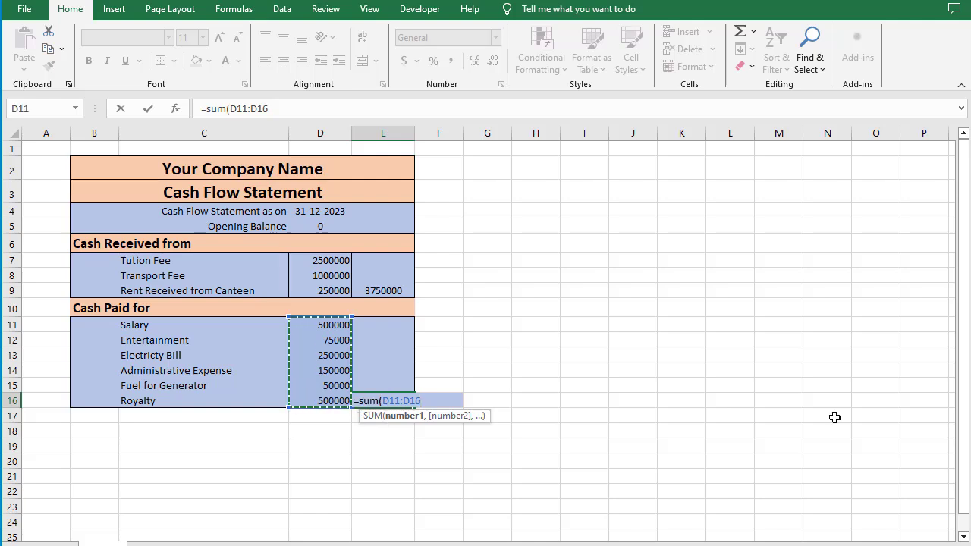
type(")")
key("Return")
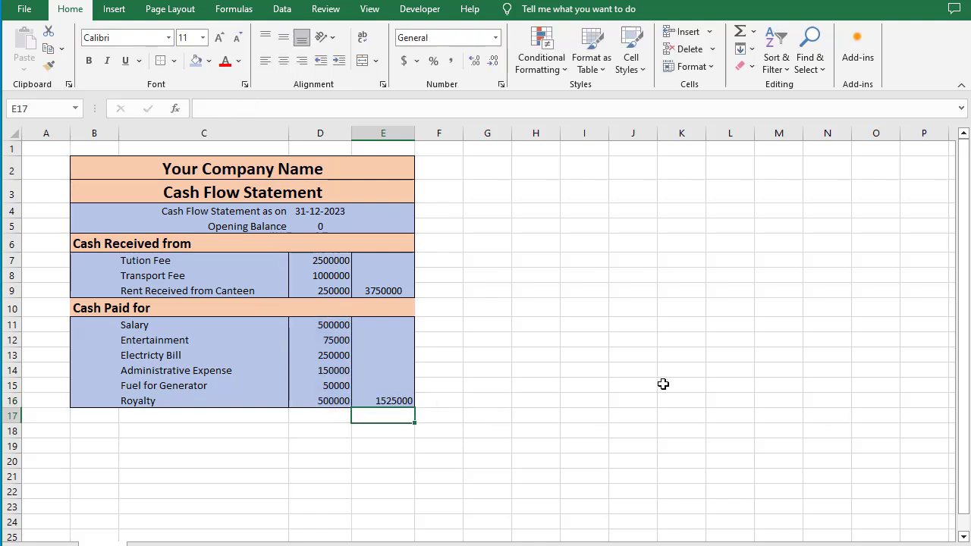
Centre the payments total in E16 horizontally.
left_click(379, 400)
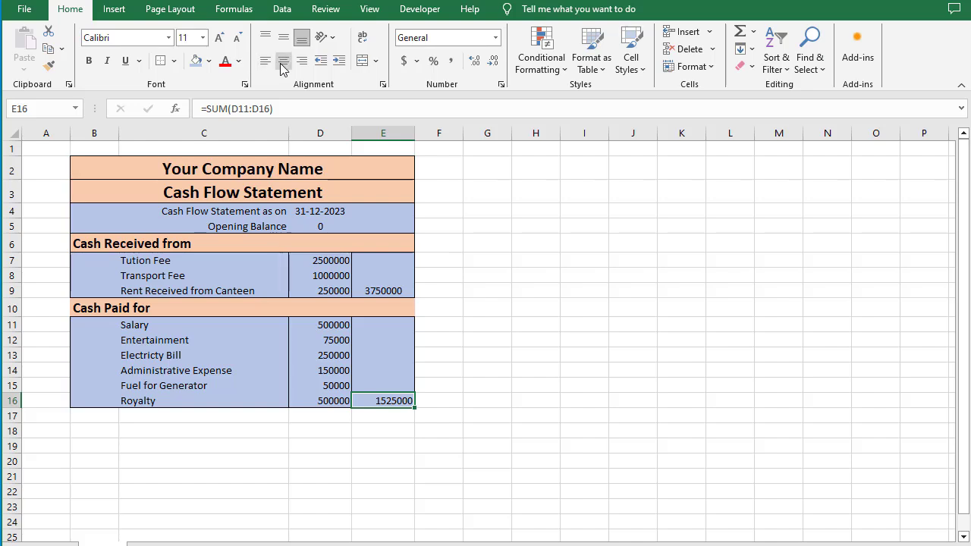
left_click(283, 61)
left_click(499, 325)
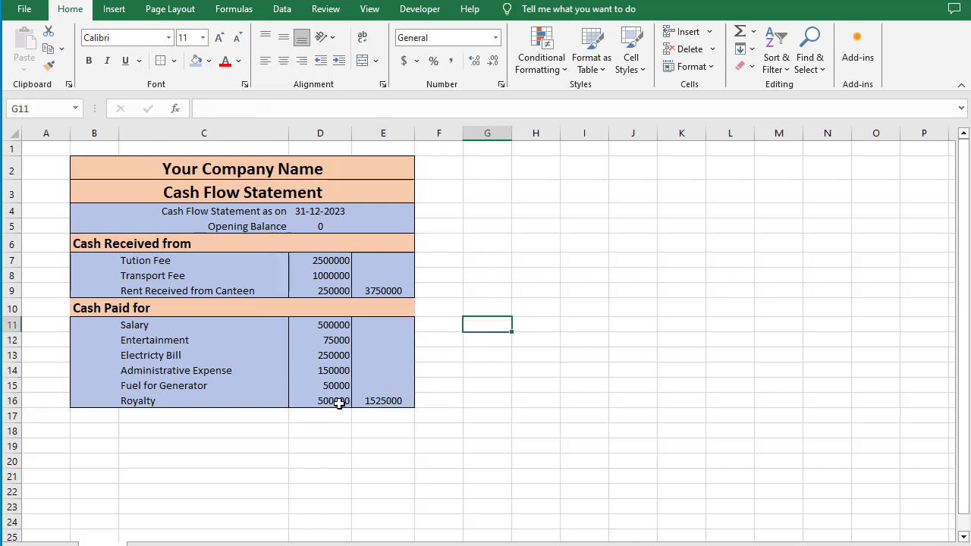
left_click_drag(91, 414, 370, 413)
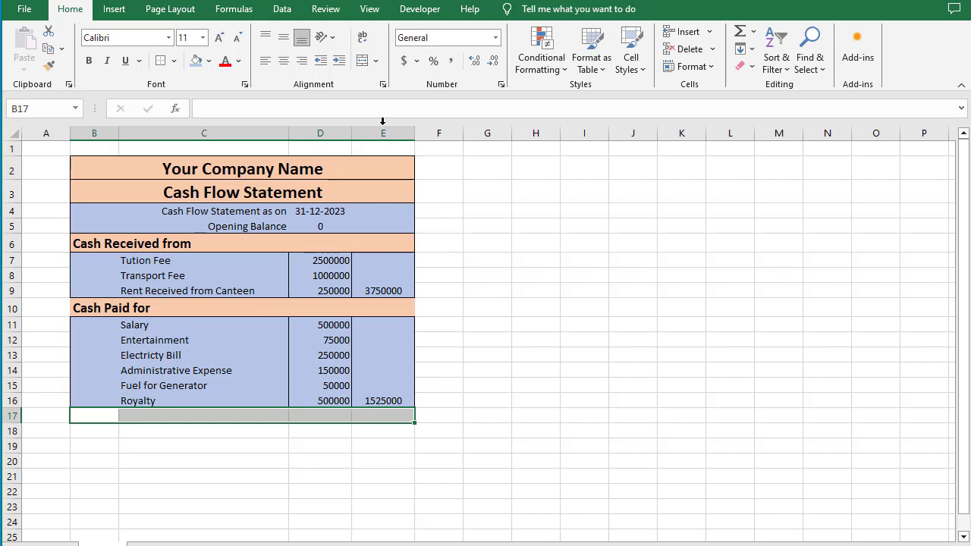
left_click(362, 61)
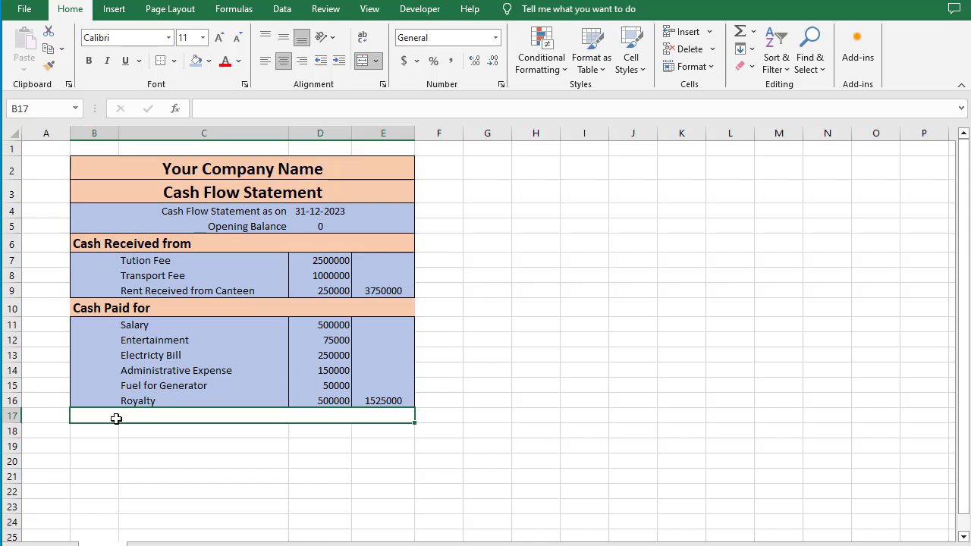
key("ctrl+z")
left_click(379, 446)
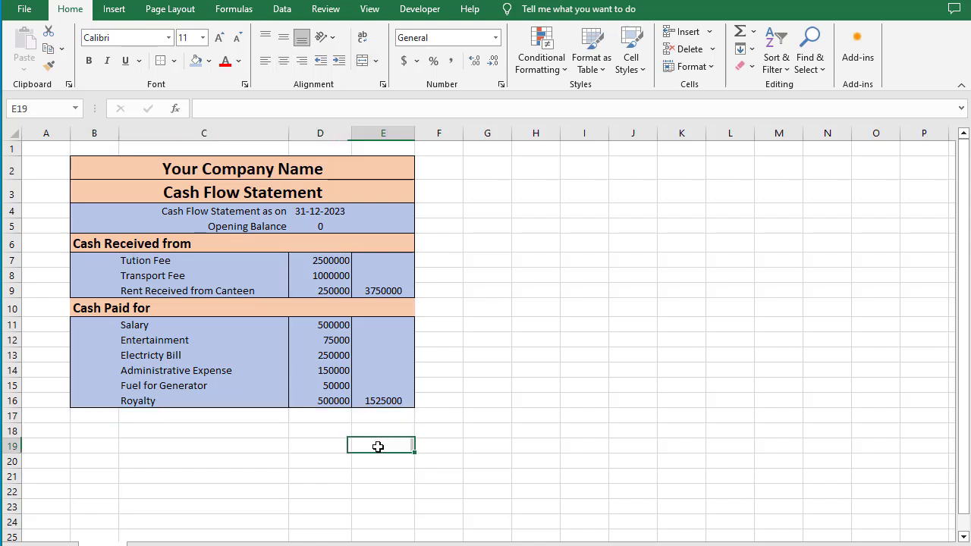
Merge and centre B17:C17 and enter the label "Net Cash Balance" in it.
left_click_drag(96, 412, 258, 418)
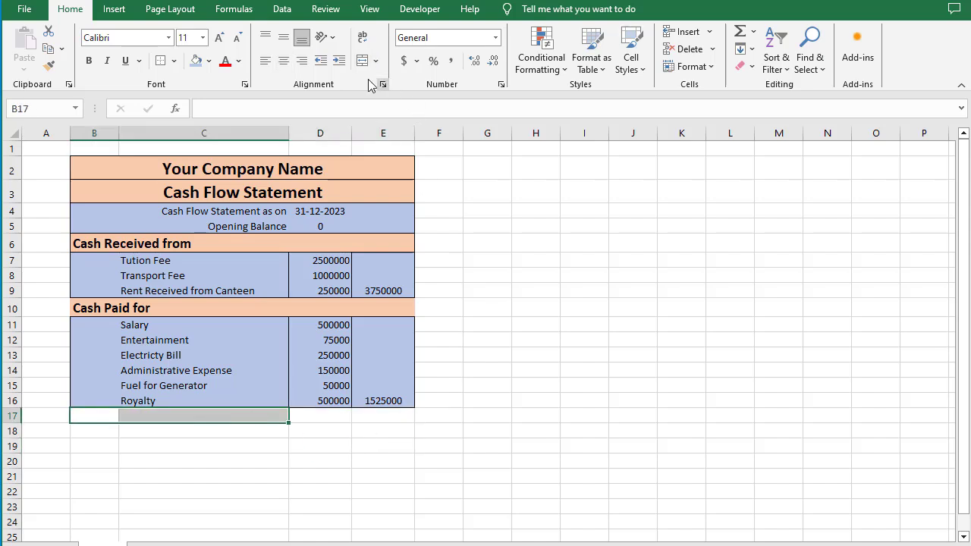
left_click(368, 65)
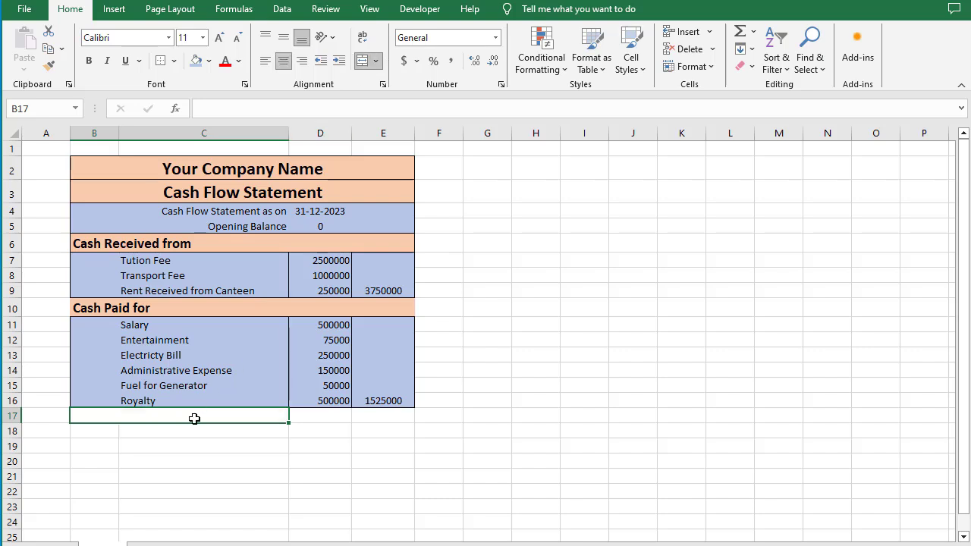
type("Net C")
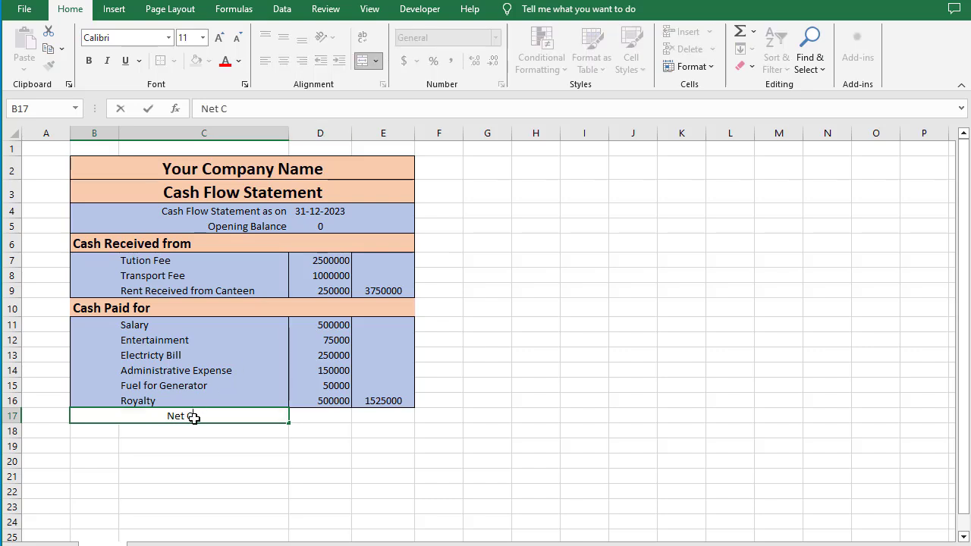
type("ash Balance")
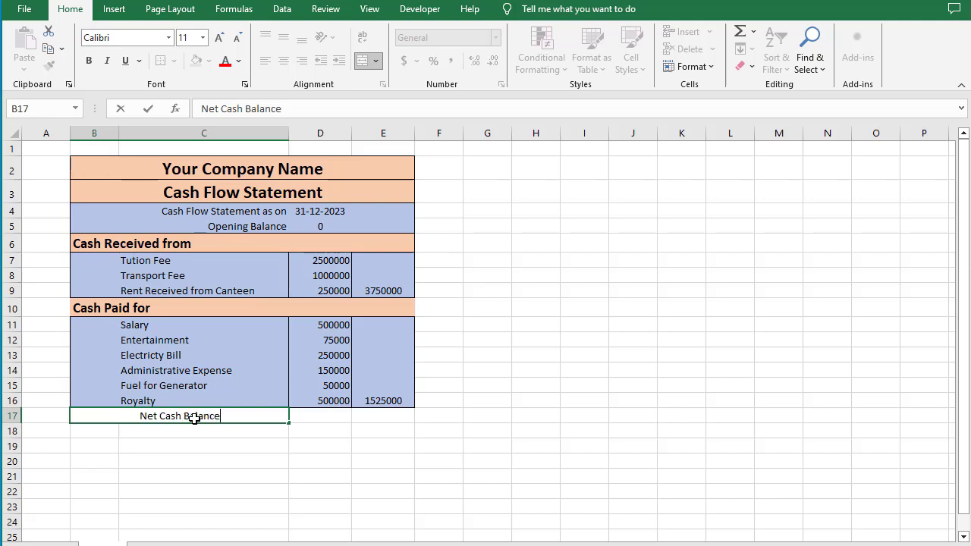
key("Tab")
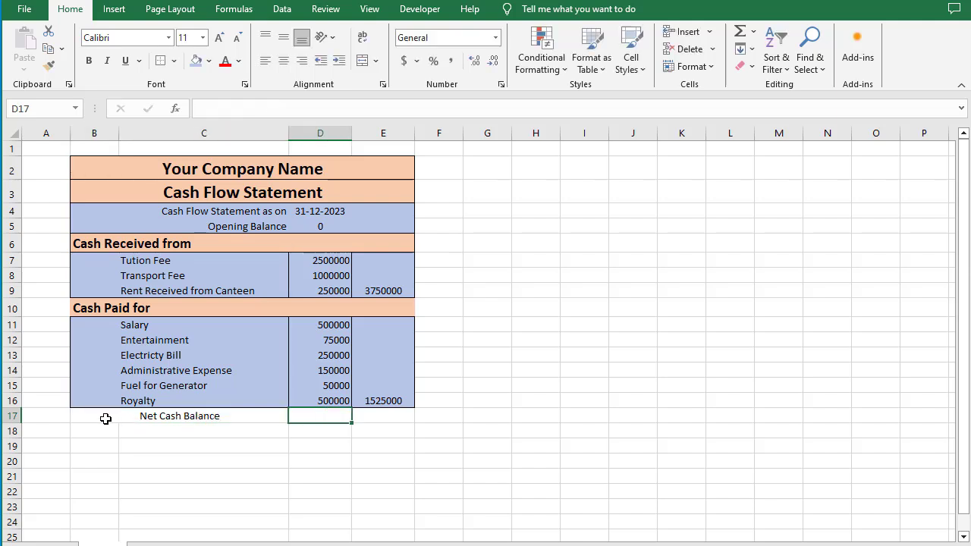
Set the Net Cash Balance row B17:E17 to font size 14 and left-align its label.
left_click(190, 413)
left_click_drag(190, 414, 382, 419)
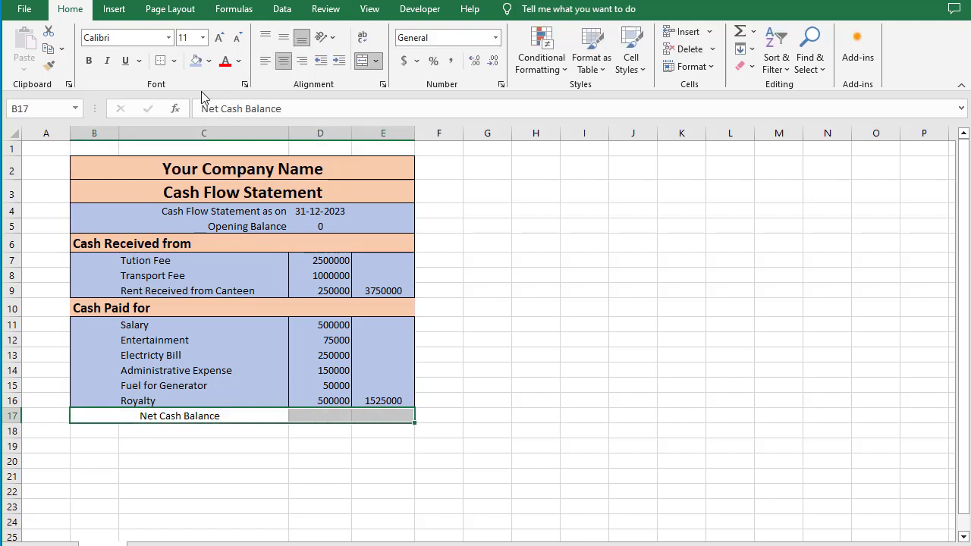
left_click(217, 41)
left_click(217, 41)
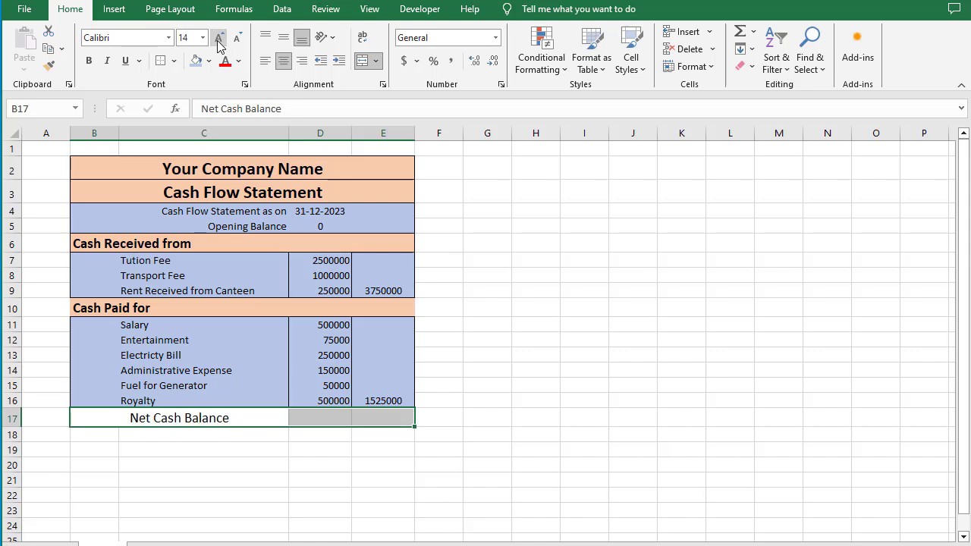
left_click(193, 465)
left_click(187, 419)
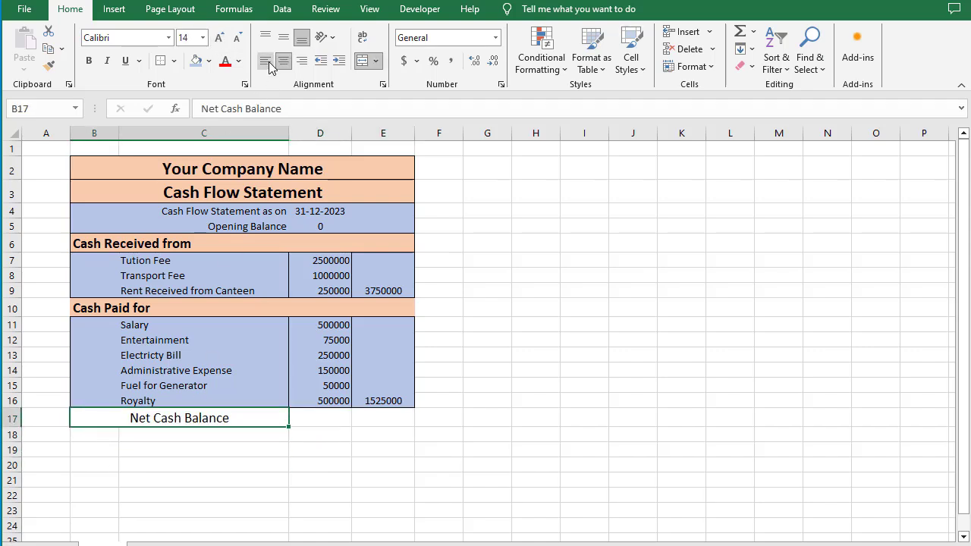
left_click(270, 65)
left_click(532, 354)
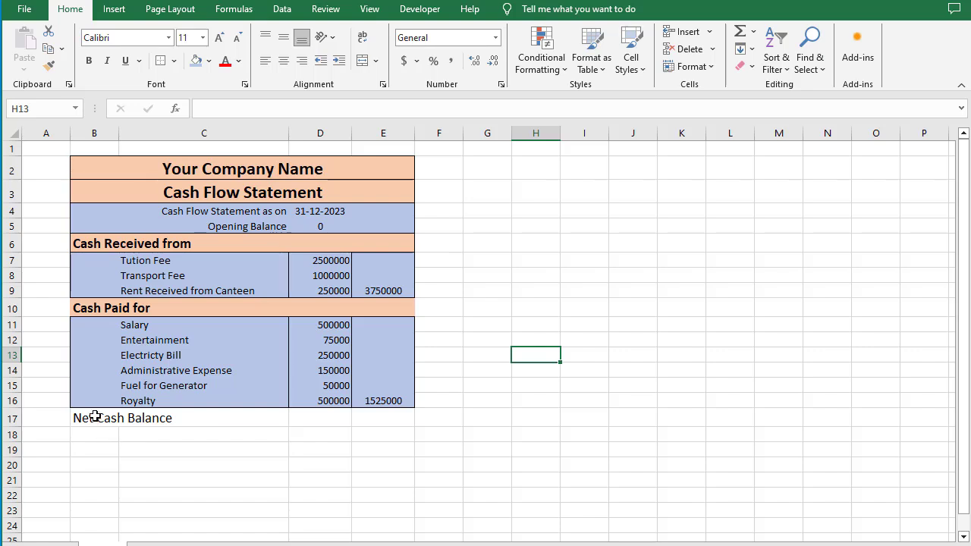
Fill the Net Cash Balance row B17:E17 with the same light orange as the section headings.
left_click_drag(96, 417, 363, 413)
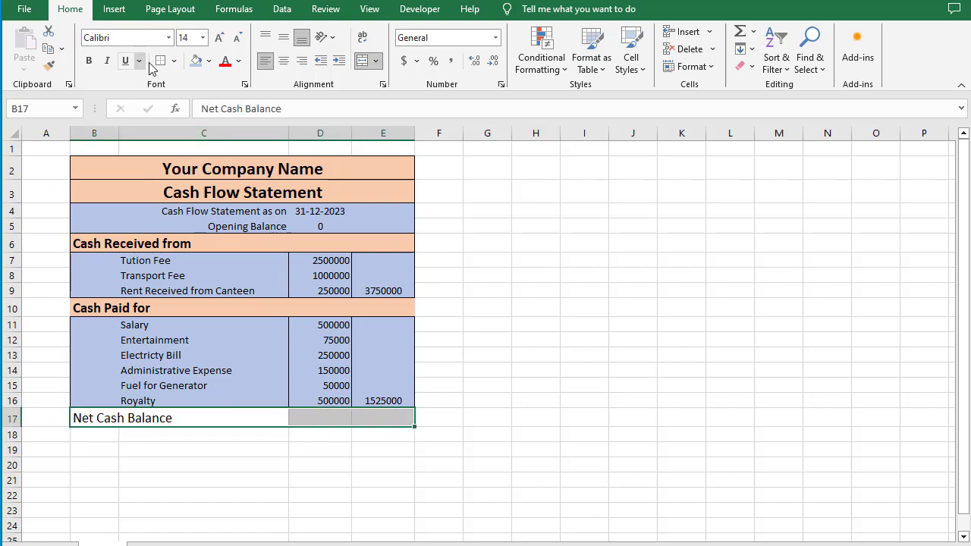
left_click(209, 61)
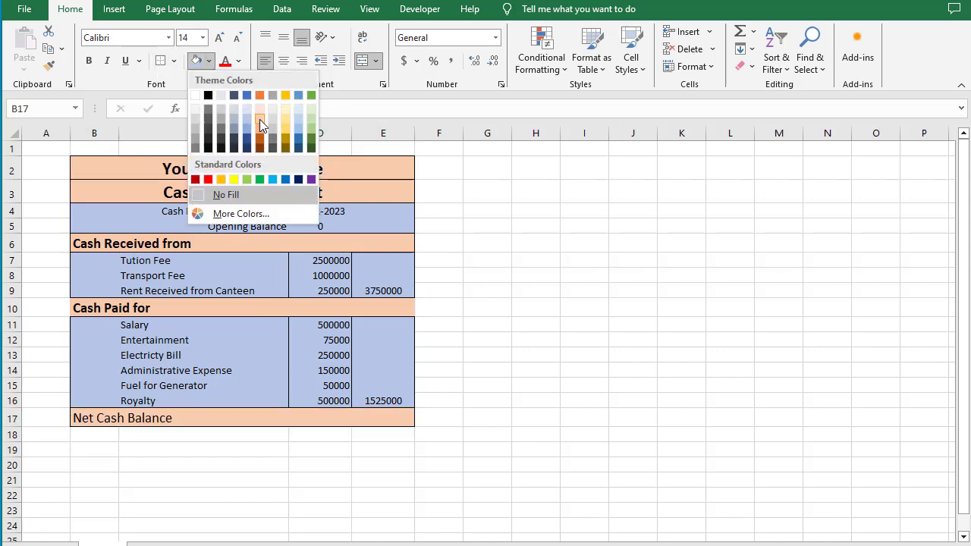
left_click(259, 119)
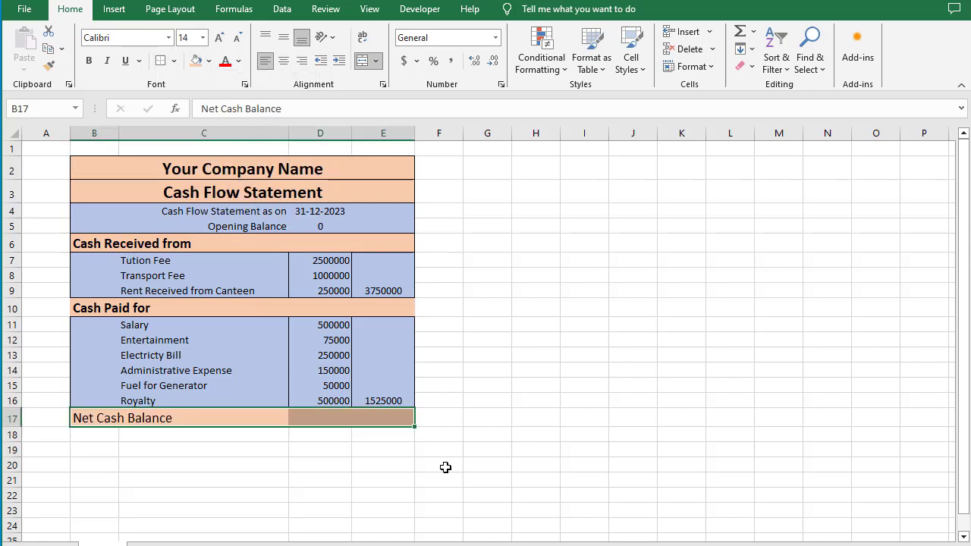
Make the Net Cash Balance row bold and add an outside border around D17.
key("ctrl+b")
left_click(450, 511)
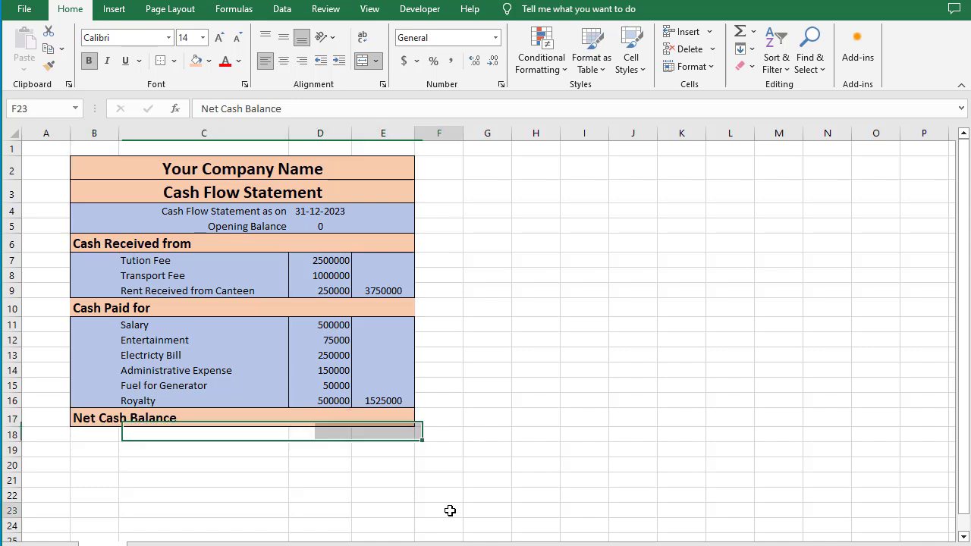
left_click(330, 418)
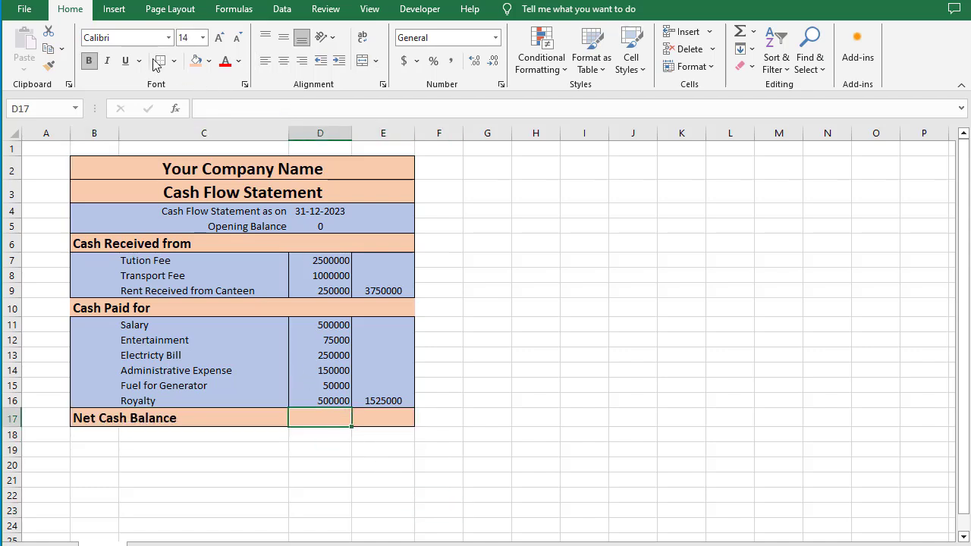
Calculate the net cash balance in E17 with the formula =E9-E16, subtracting total payments from total receipts.
left_click(364, 409)
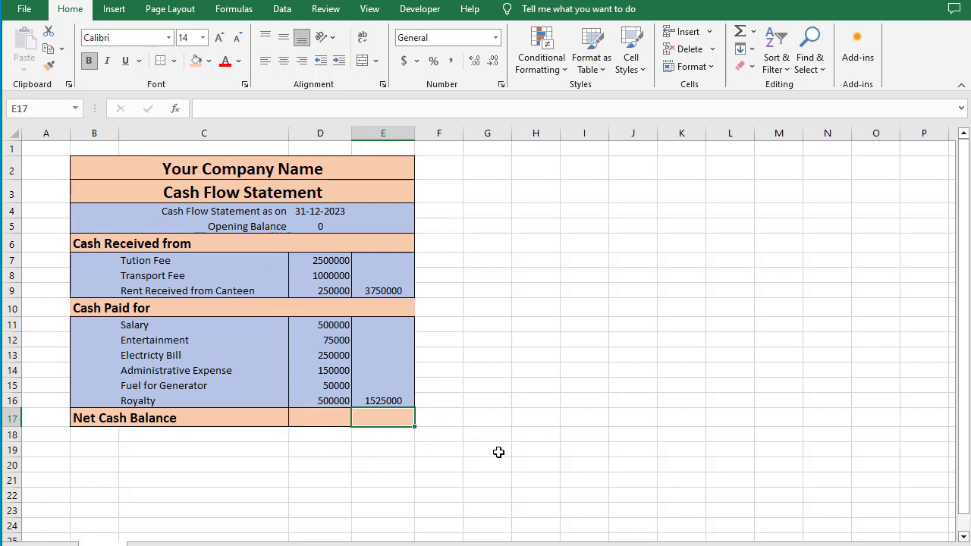
type("=")
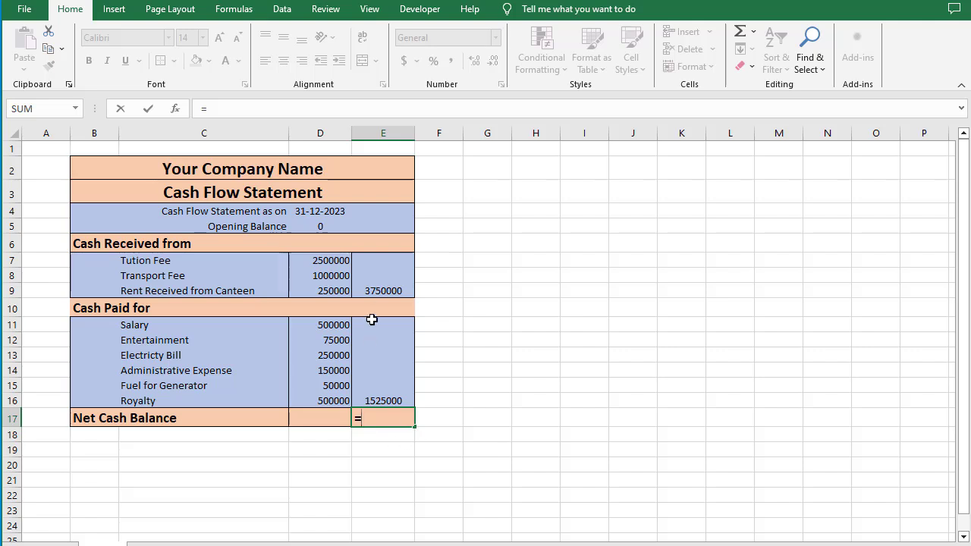
left_click(385, 291)
type("-")
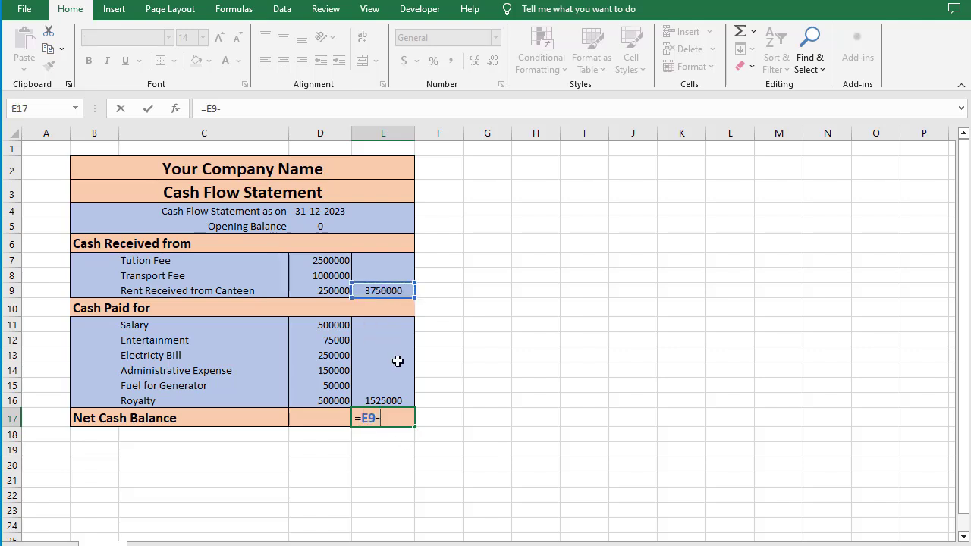
left_click(394, 402)
key("Return")
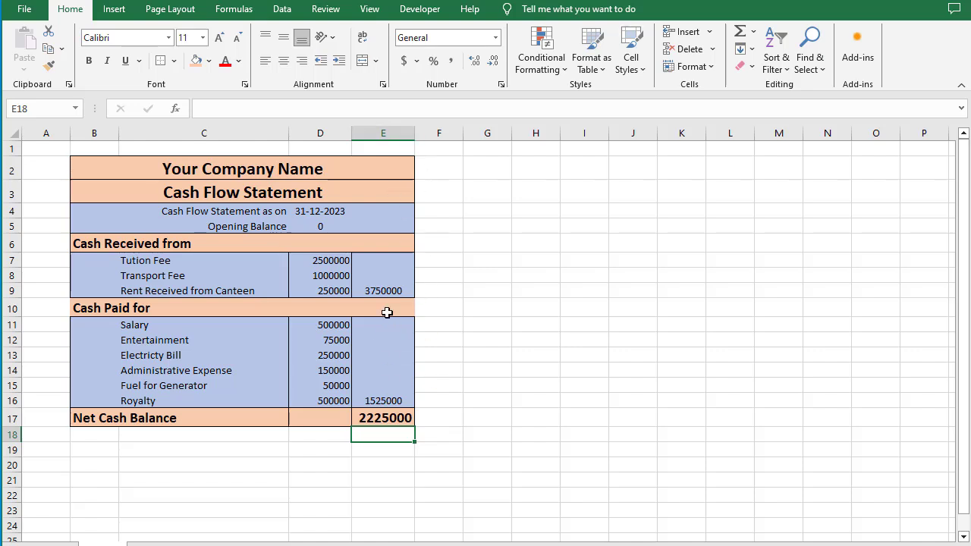
left_click(391, 422)
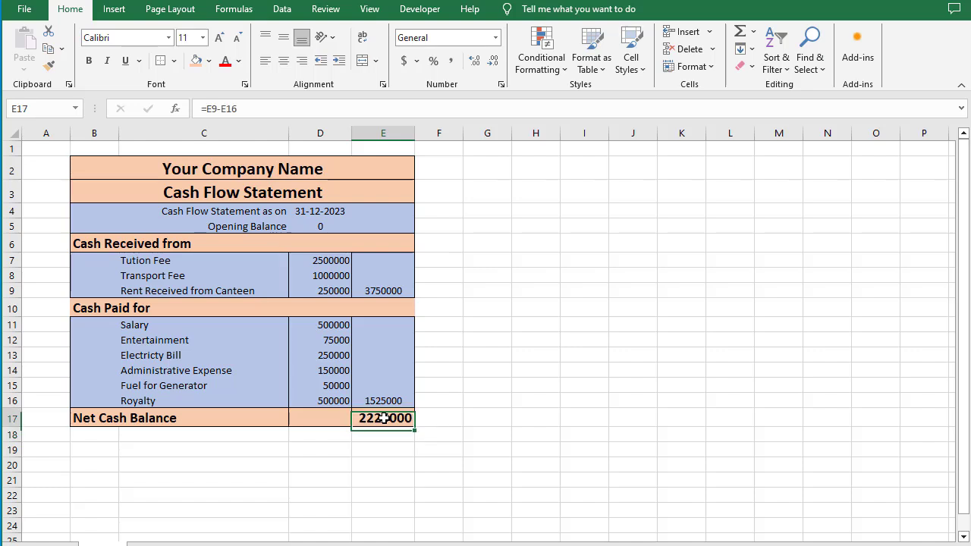